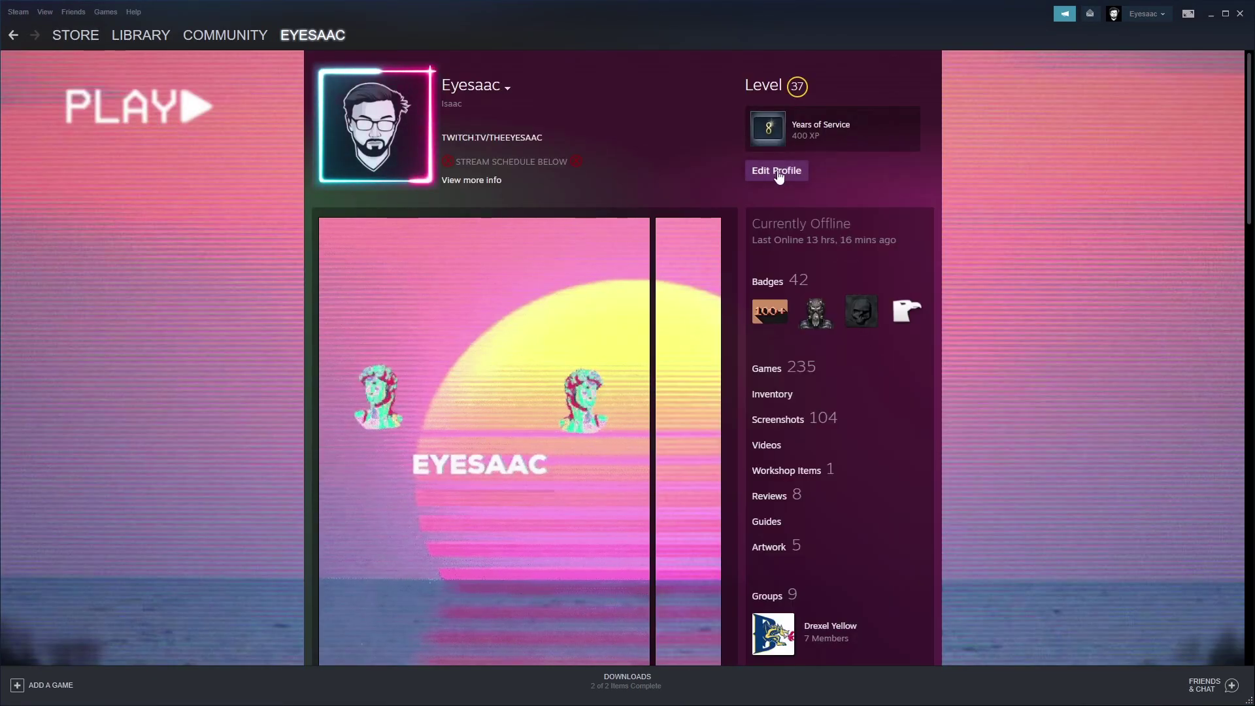
Step: Open the profile editor and look through the Avatar and Profile Background sections
{"action": "left_click", "coordinate": [778, 172]}
{"action": "scroll", "coordinate": [971, 292], "scroll_direction": "down", "scroll_amount": 2}
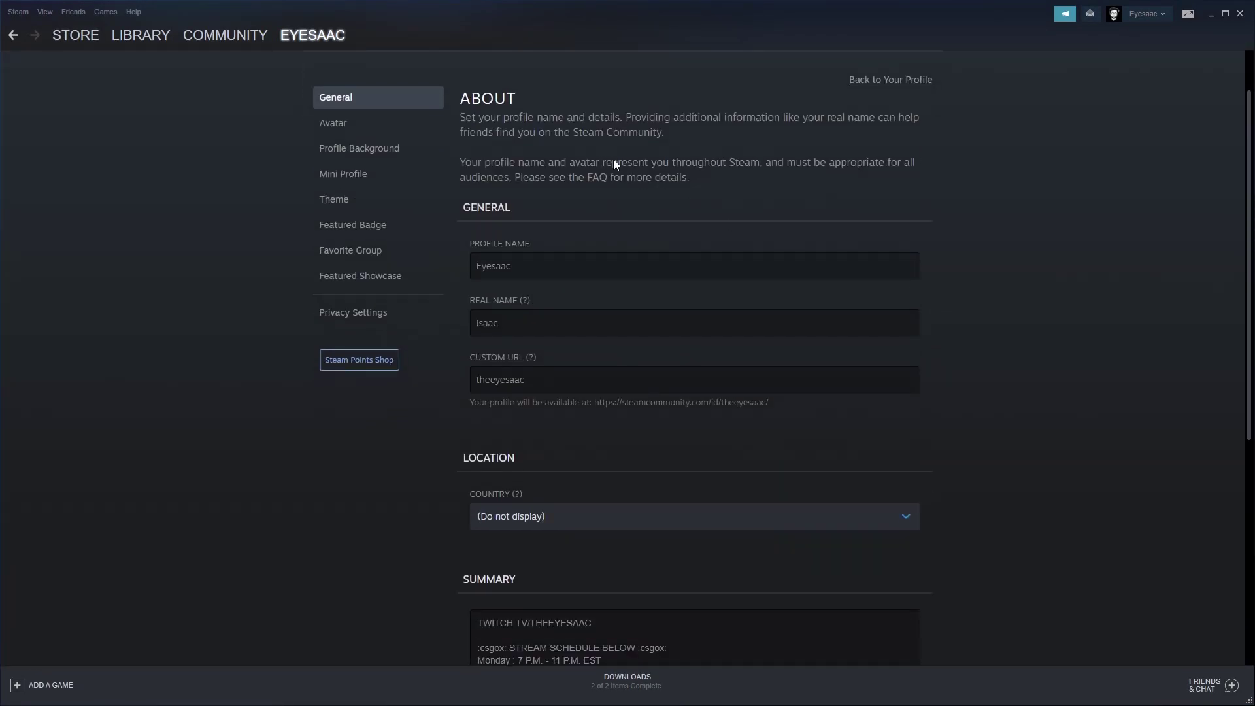
{"action": "left_click", "coordinate": [393, 131]}
{"action": "scroll", "coordinate": [728, 222], "scroll_direction": "down", "scroll_amount": 5}
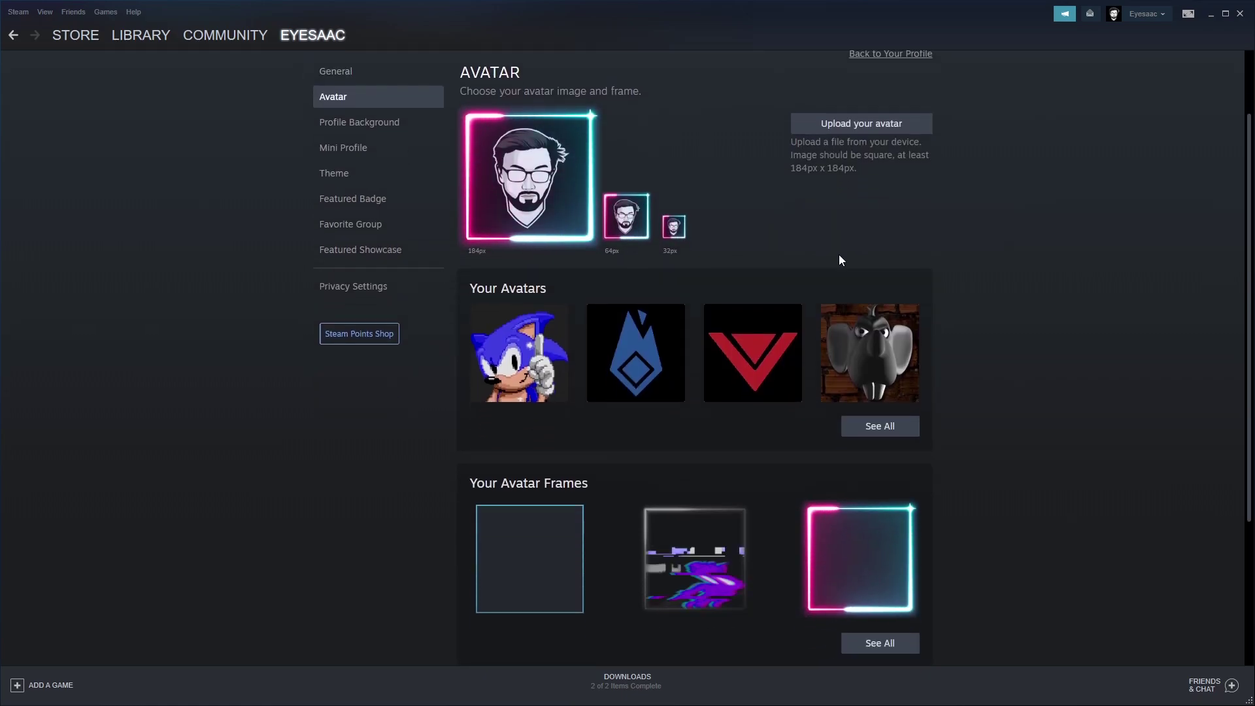
{"action": "scroll", "coordinate": [998, 304], "scroll_direction": "down", "scroll_amount": 2}
{"action": "scroll", "coordinate": [998, 304], "scroll_direction": "up", "scroll_amount": 5}
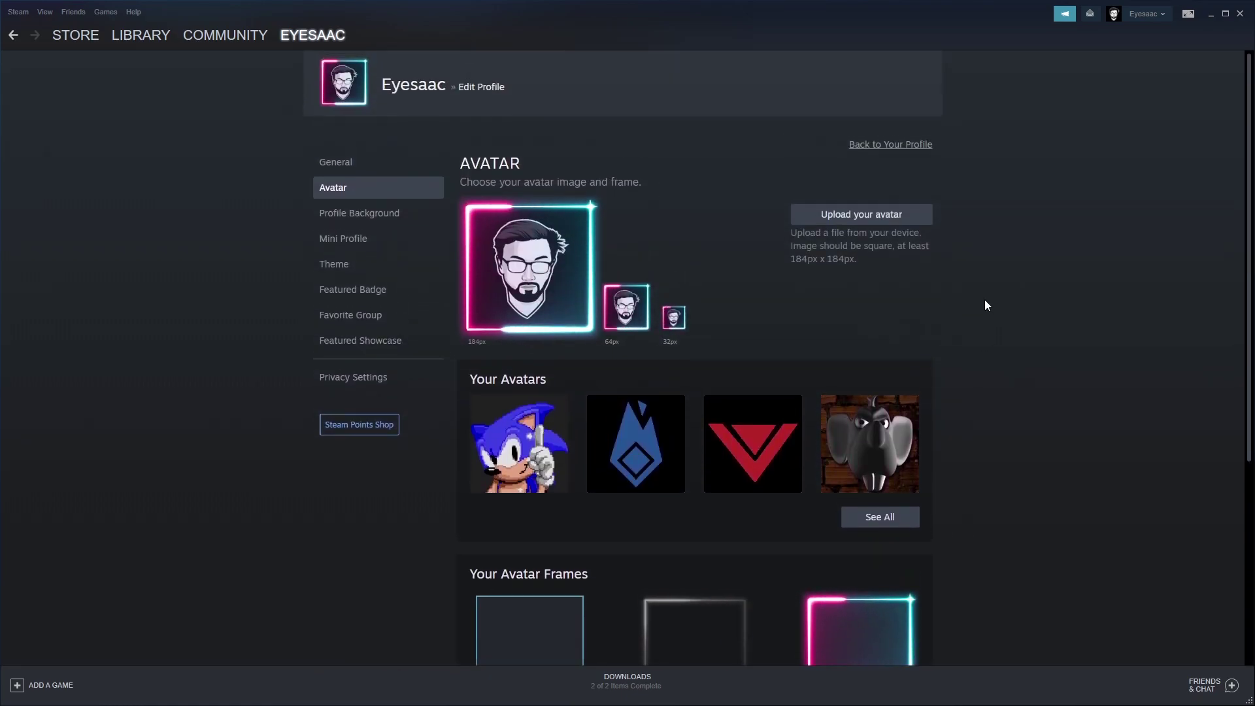
{"action": "left_click", "coordinate": [381, 216]}
{"action": "scroll", "coordinate": [981, 294], "scroll_direction": "down", "scroll_amount": 2}
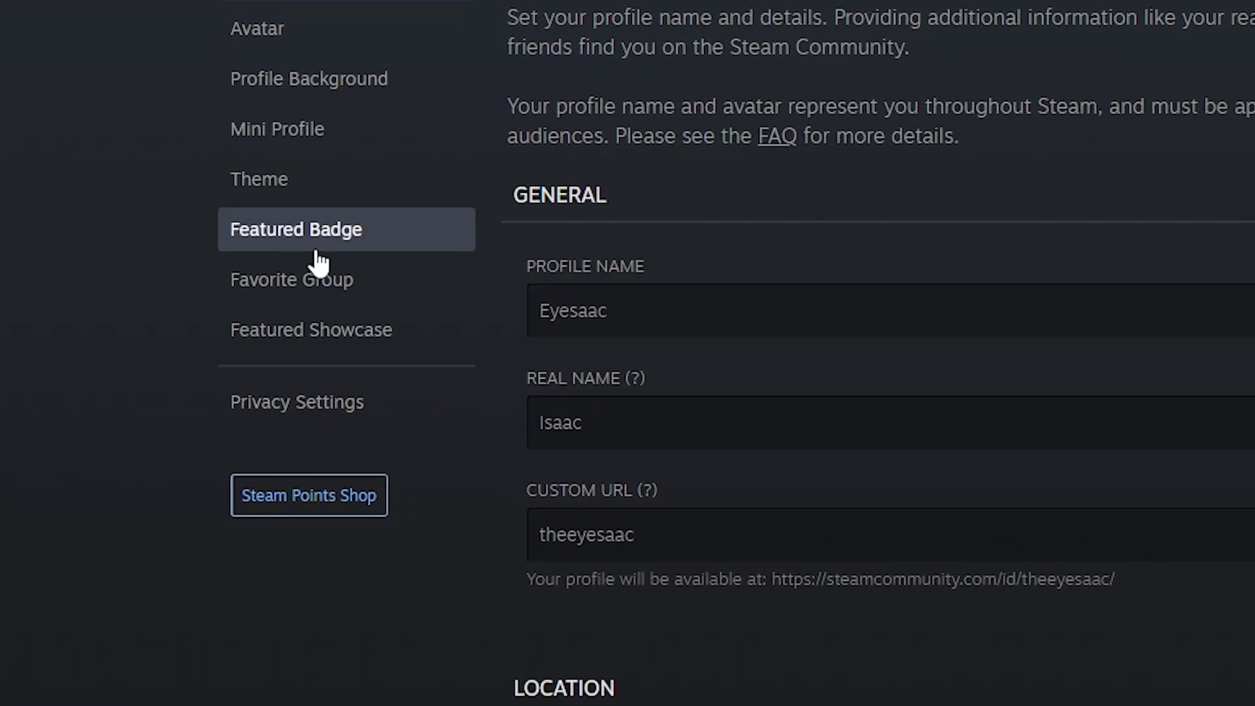
Step: View the first slot's Featured Showcase types without choosing one, then scroll through the list
{"action": "left_click", "coordinate": [270, 334]}
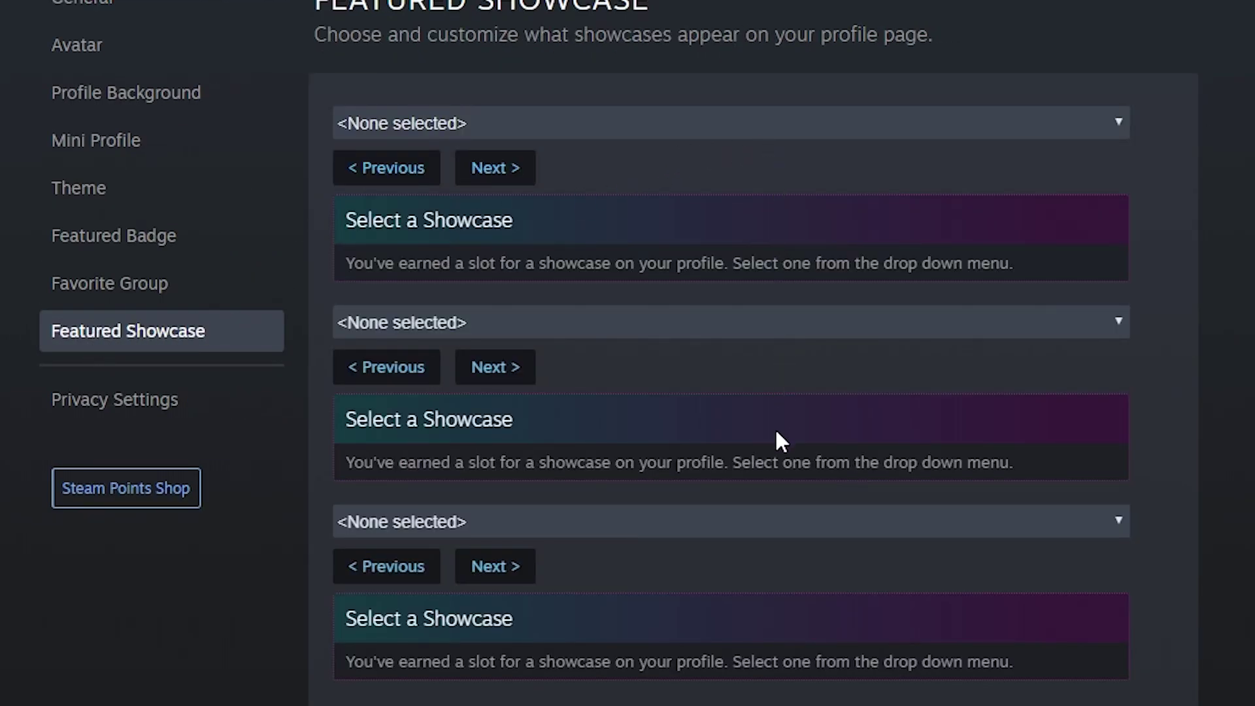
{"action": "left_click", "coordinate": [709, 124]}
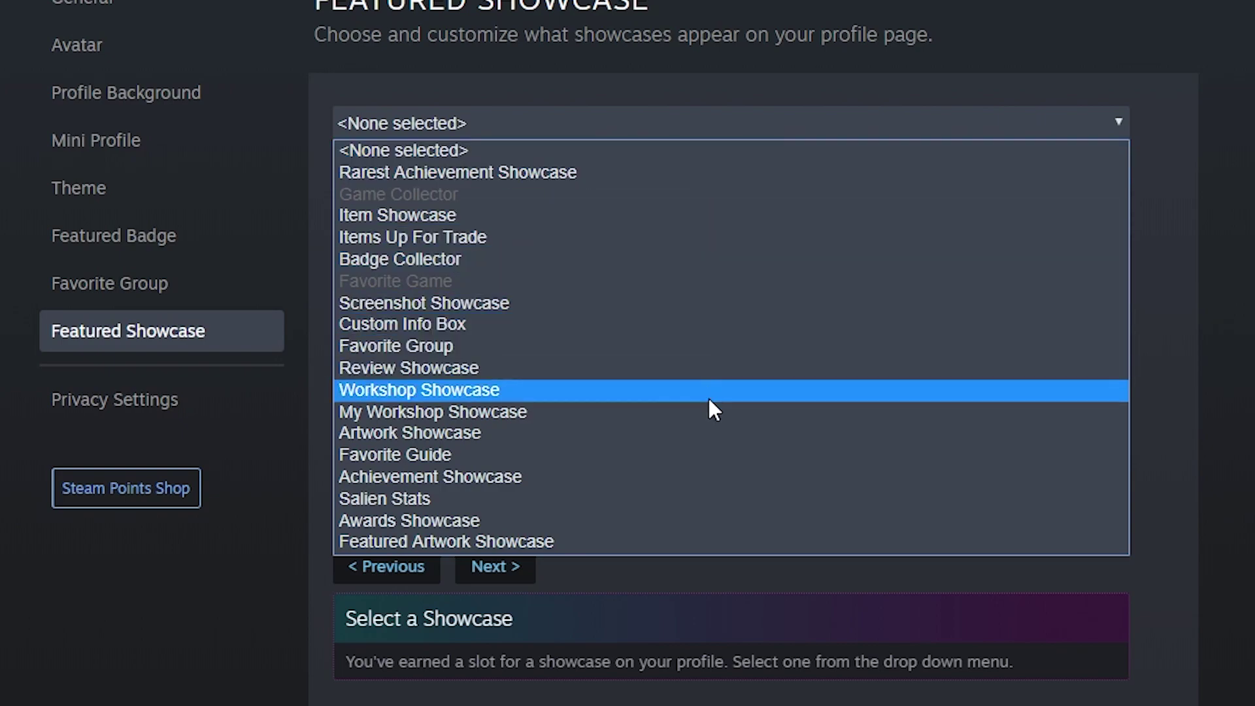
{"action": "key", "text": "Escape"}
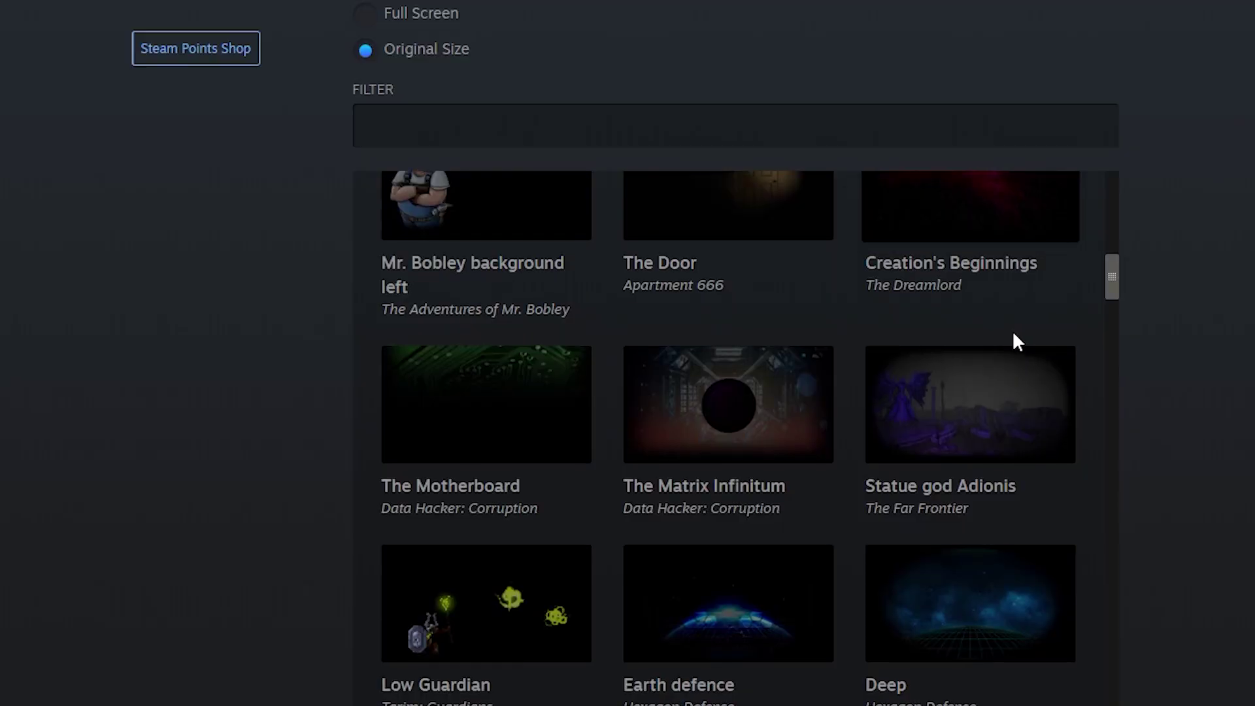
{"action": "scroll", "coordinate": [1014, 340], "scroll_direction": "down", "scroll_amount": 10}
{"action": "scroll", "coordinate": [1019, 358], "scroll_direction": "down", "scroll_amount": 15}
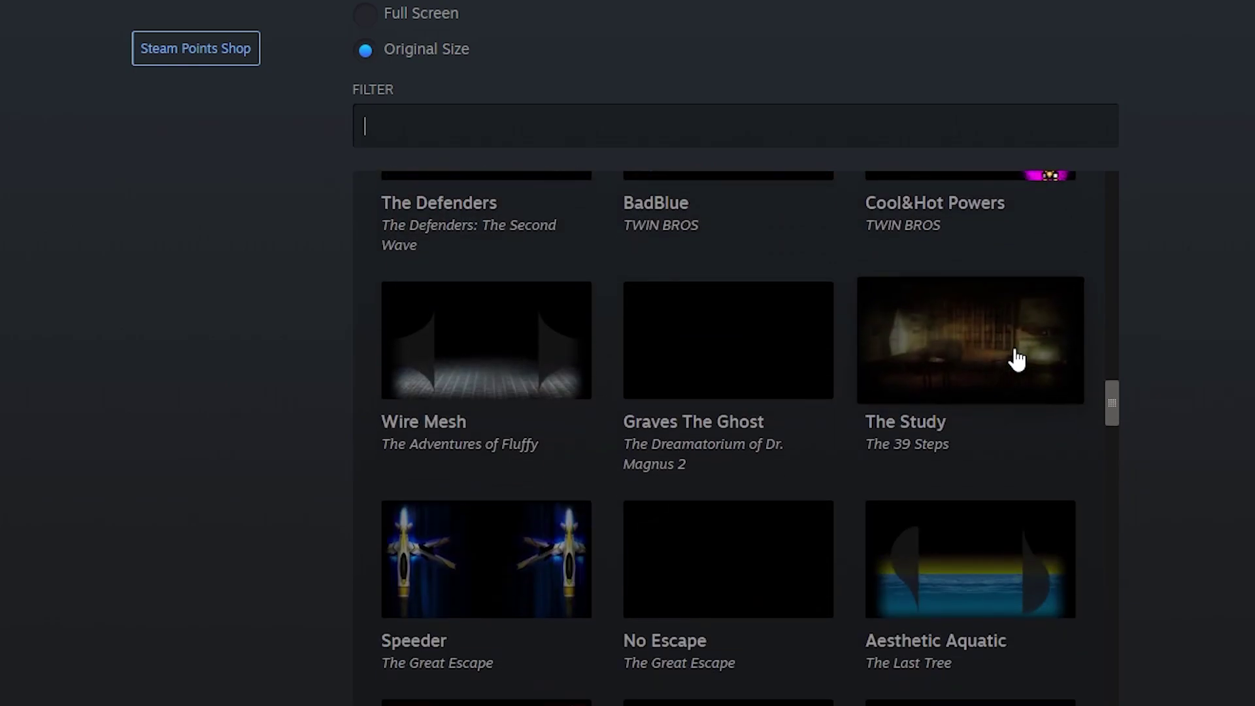
{"action": "scroll", "coordinate": [982, 357], "scroll_direction": "up", "scroll_amount": 12}
{"action": "scroll", "coordinate": [837, 341], "scroll_direction": "up", "scroll_amount": 5}
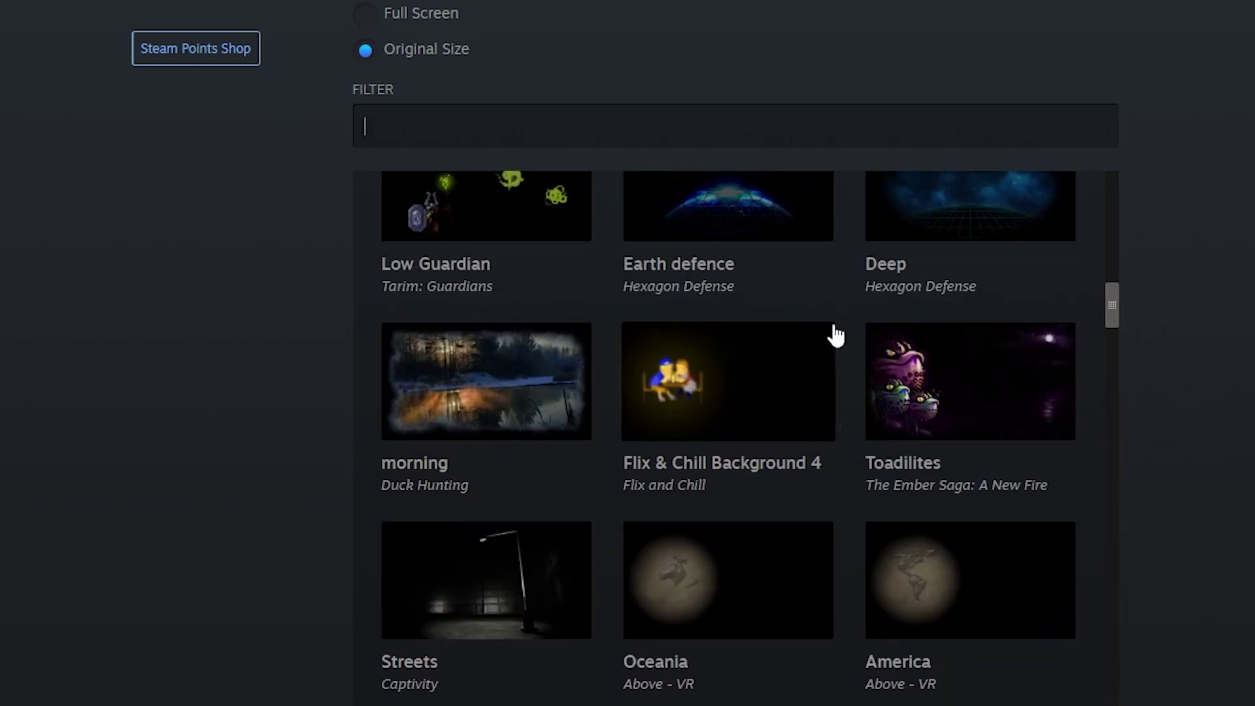
{"action": "scroll", "coordinate": [859, 350], "scroll_direction": "up", "scroll_amount": 5}
{"action": "scroll", "coordinate": [857, 345], "scroll_direction": "up", "scroll_amount": 5}
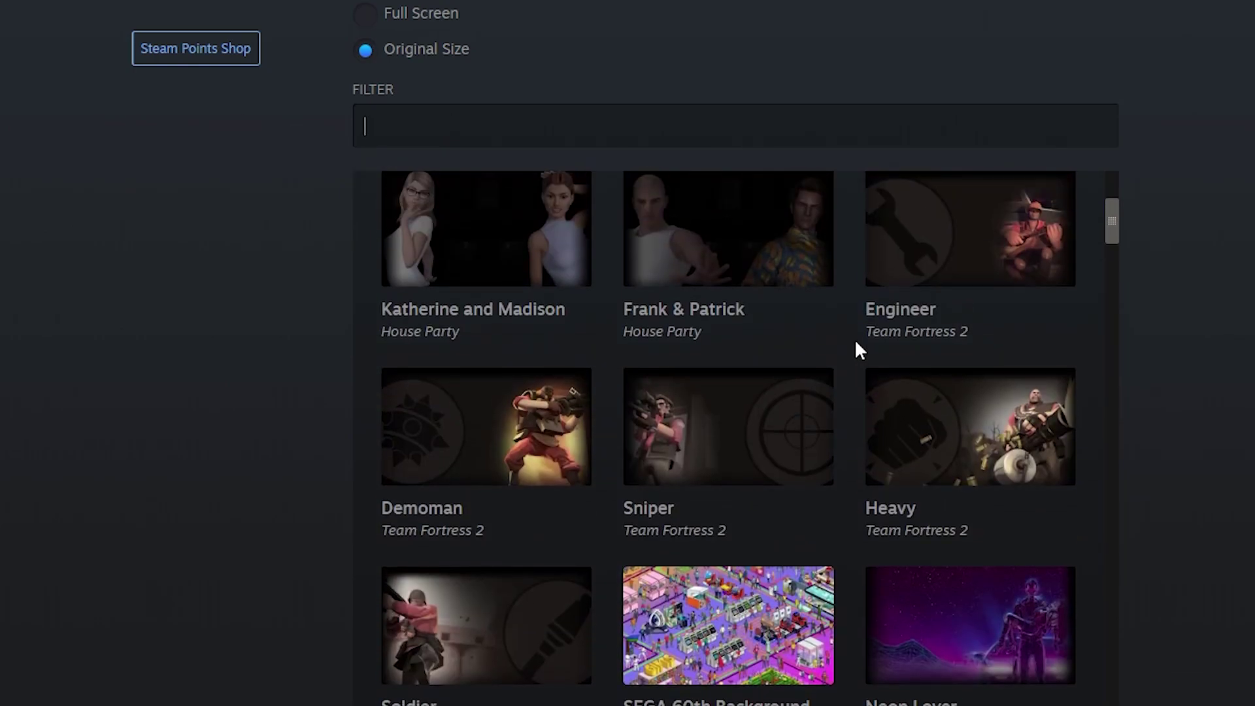
{"action": "scroll", "coordinate": [915, 425], "scroll_direction": "down", "scroll_amount": 3}
{"action": "scroll", "coordinate": [922, 392], "scroll_direction": "up", "scroll_amount": 8}
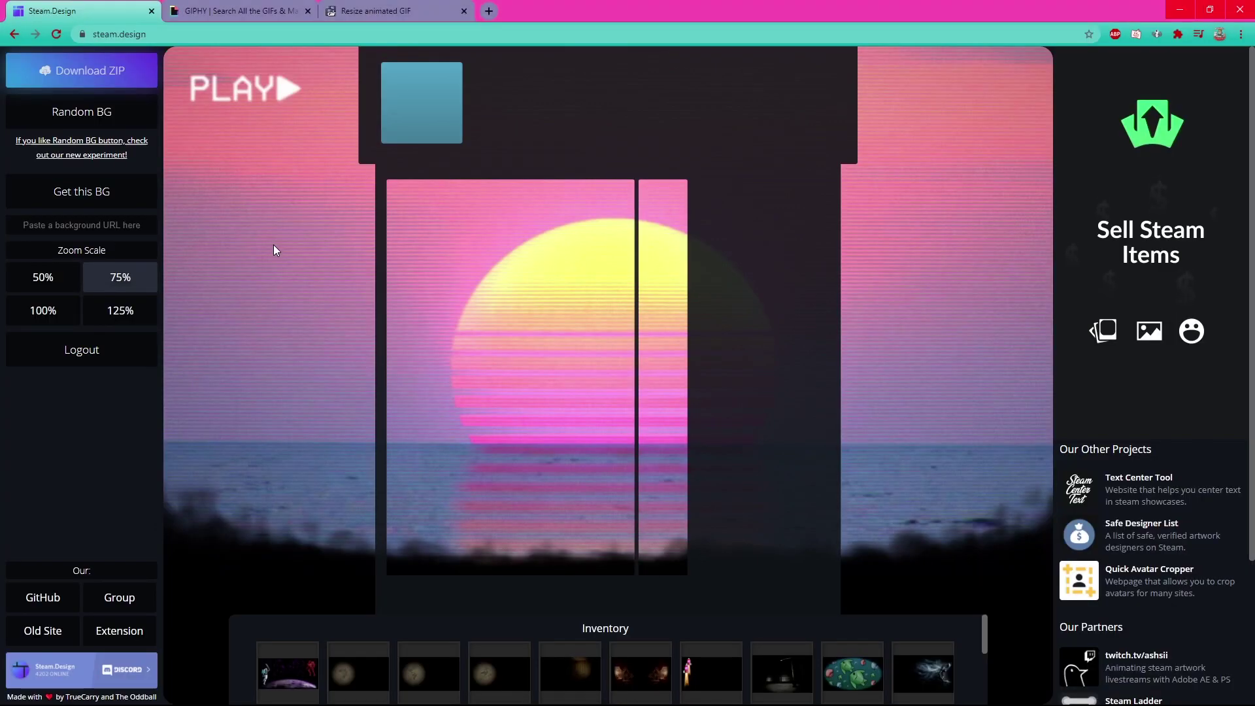
Step: Sign in on Steam.Design's old site and preview the purple neon synthwave background
{"action": "left_click", "coordinate": [29, 637]}
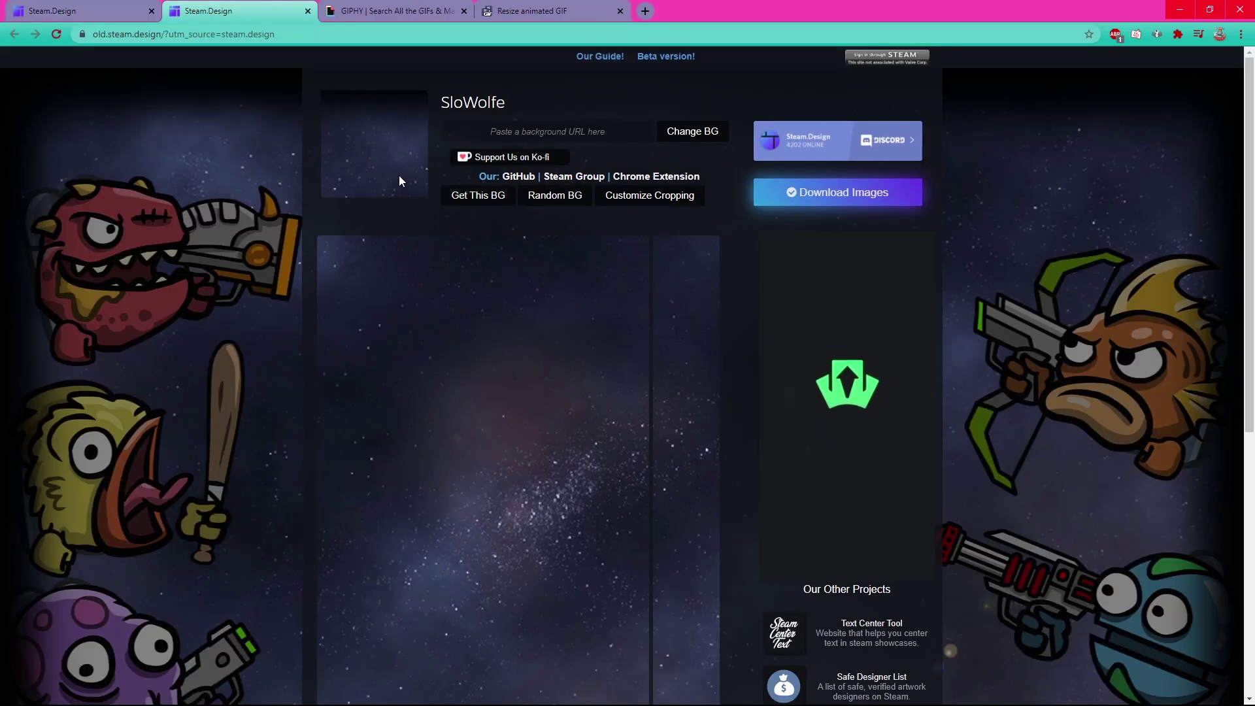
{"action": "left_click", "coordinate": [923, 65]}
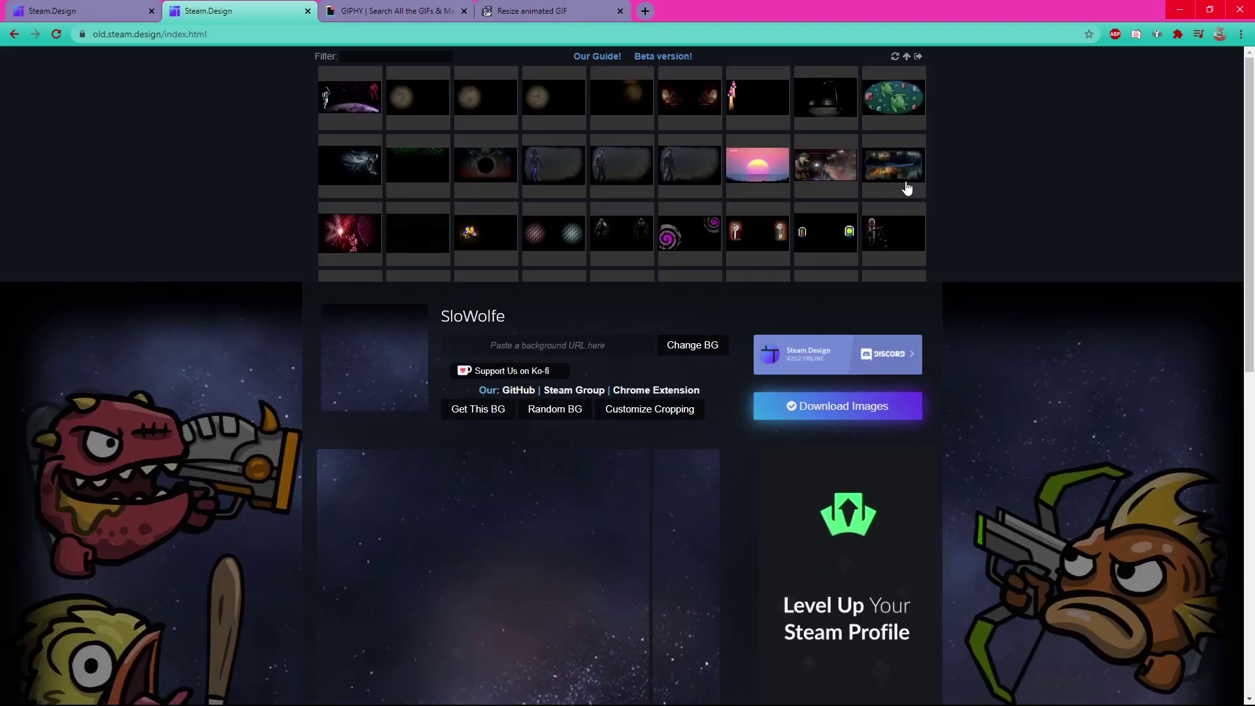
{"action": "scroll", "coordinate": [816, 151], "scroll_direction": "down", "scroll_amount": 5}
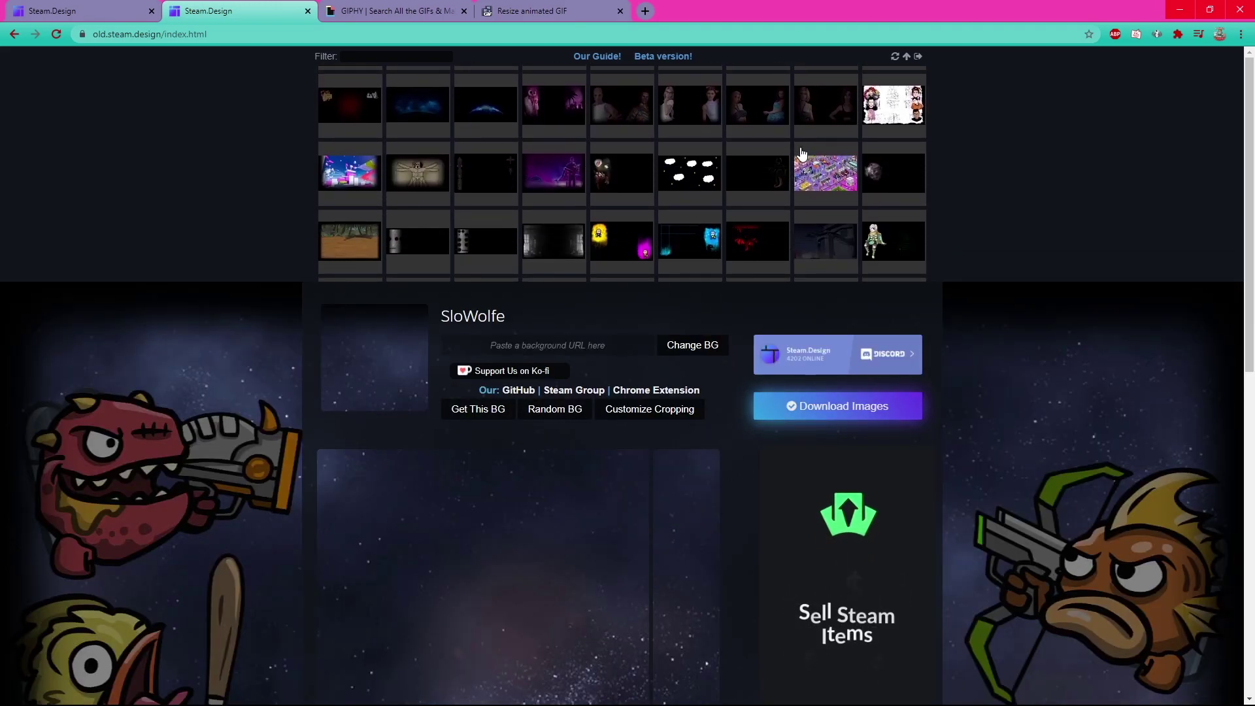
{"action": "left_click", "coordinate": [557, 185]}
{"action": "scroll", "coordinate": [1022, 300], "scroll_direction": "down", "scroll_amount": 4}
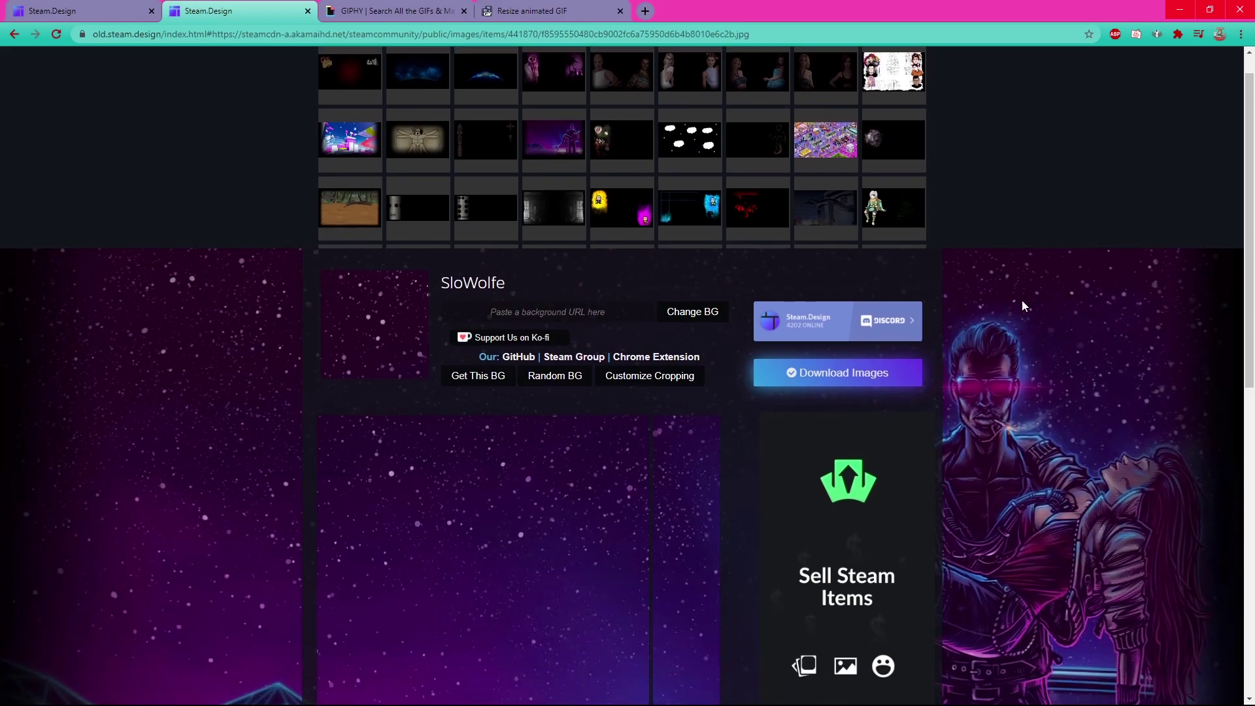
{"action": "scroll", "coordinate": [1023, 299], "scroll_direction": "down", "scroll_amount": 3}
{"action": "scroll", "coordinate": [1023, 300], "scroll_direction": "down", "scroll_amount": 3}
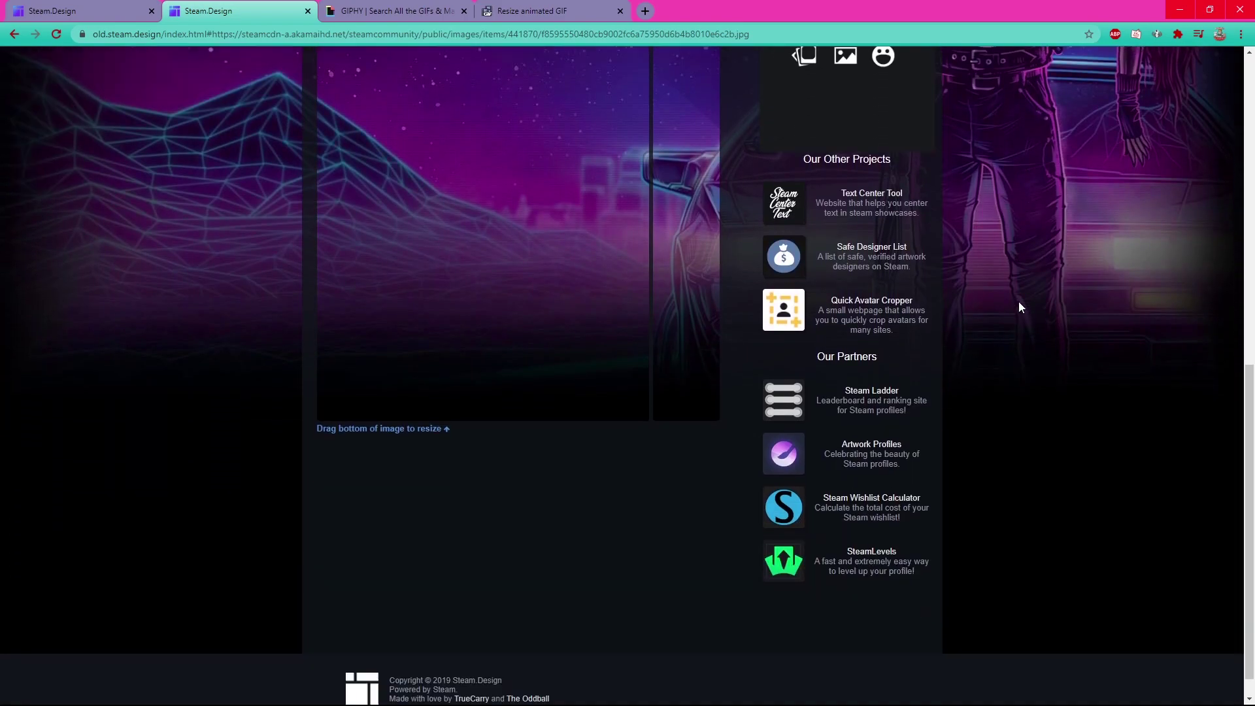
{"action": "scroll", "coordinate": [1019, 300], "scroll_direction": "up", "scroll_amount": 1}
{"action": "scroll", "coordinate": [1007, 303], "scroll_direction": "up", "scroll_amount": 6}
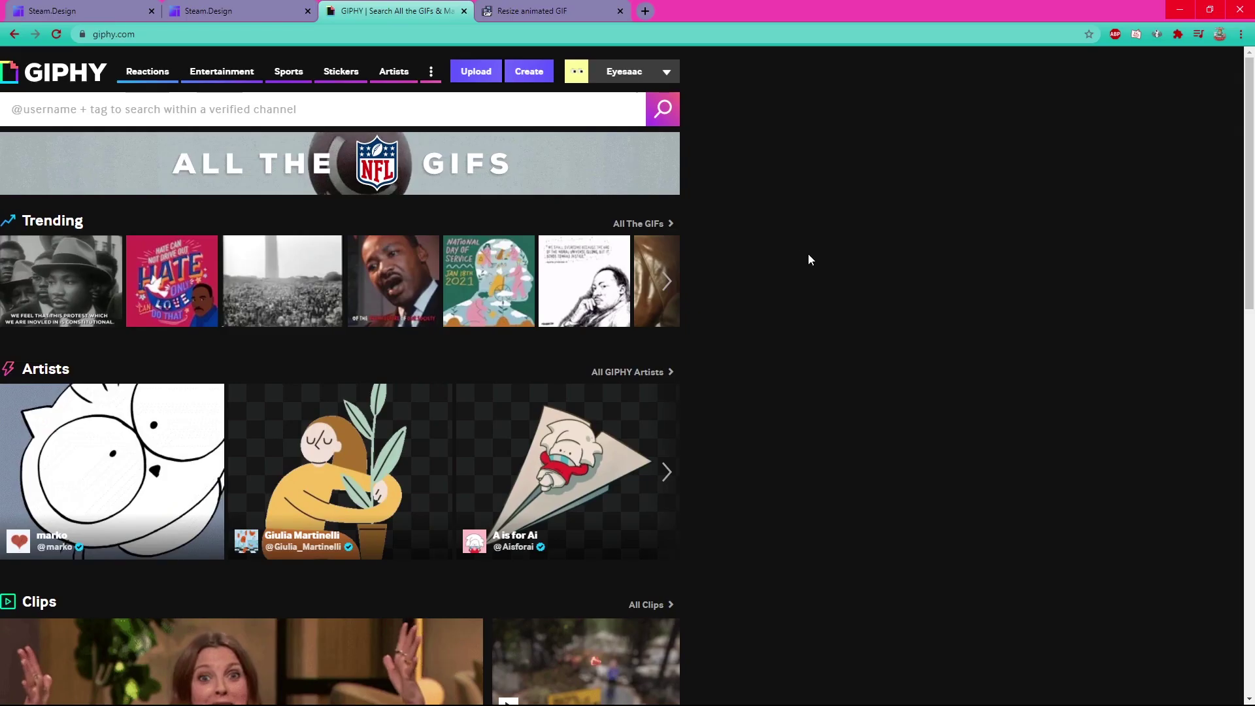
Step: Start a new GIF and place a 'vaporwave' dolphin sticker at its lower left
{"action": "mouse_move", "coordinate": [618, 72]}
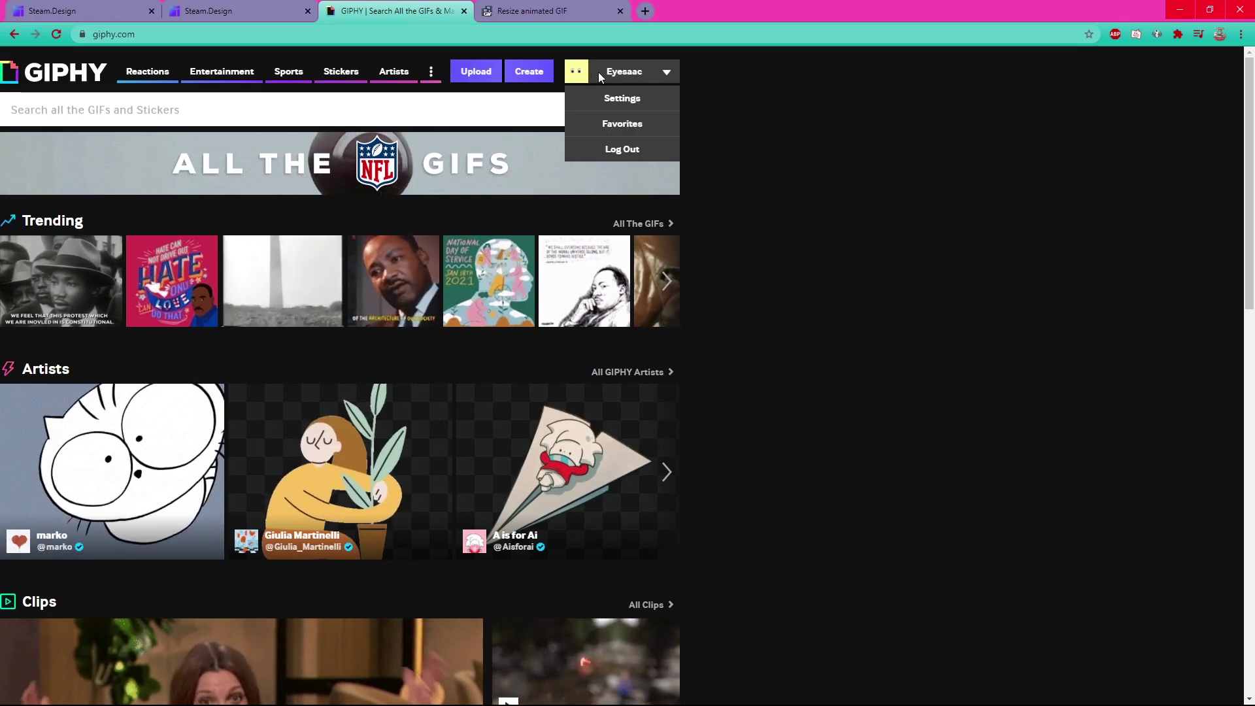
{"action": "left_click", "coordinate": [529, 71]}
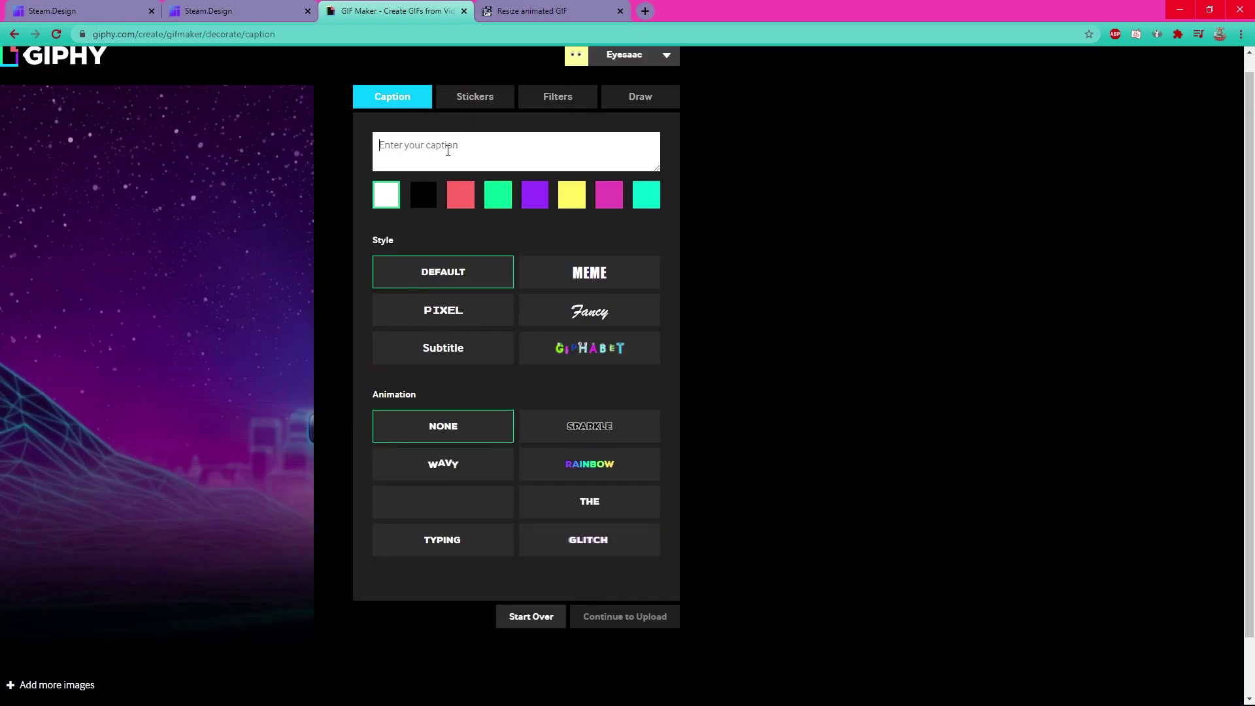
{"action": "left_click", "coordinate": [476, 96]}
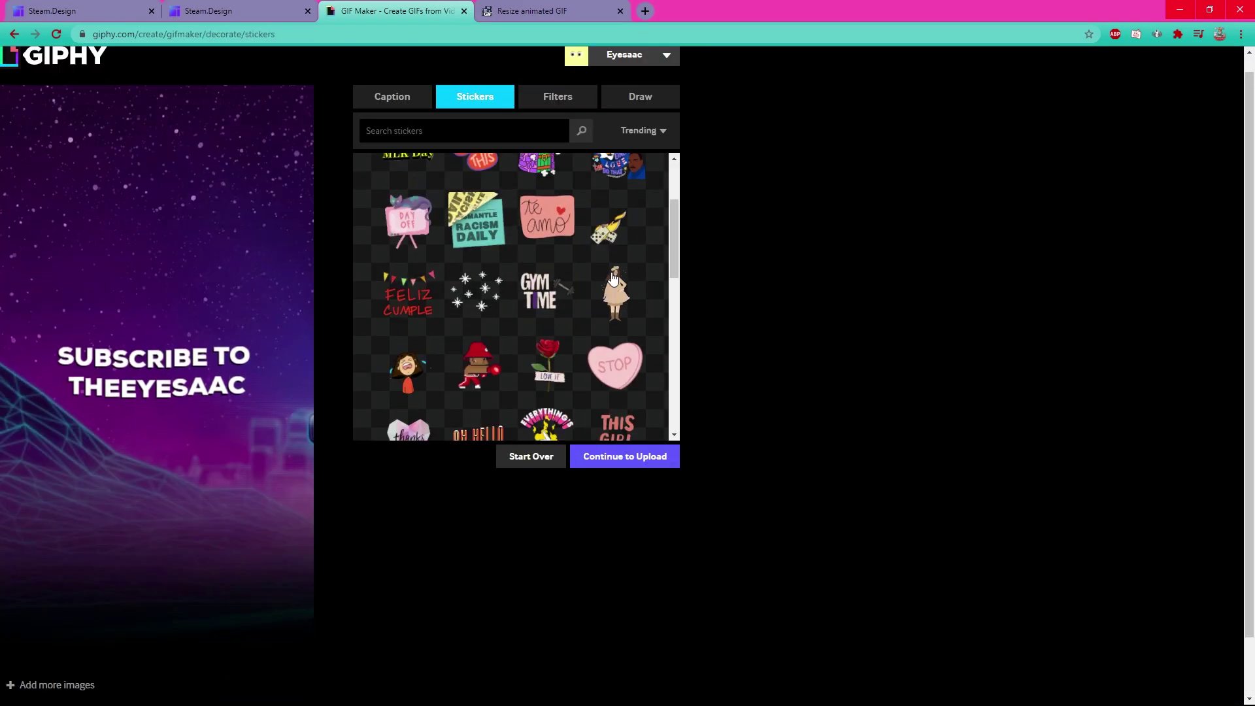
{"action": "scroll", "coordinate": [516, 295], "scroll_direction": "down", "scroll_amount": 2}
{"action": "left_click", "coordinate": [458, 131]}
{"action": "type", "text": "vaporwave"}
{"action": "key", "text": "Return"}
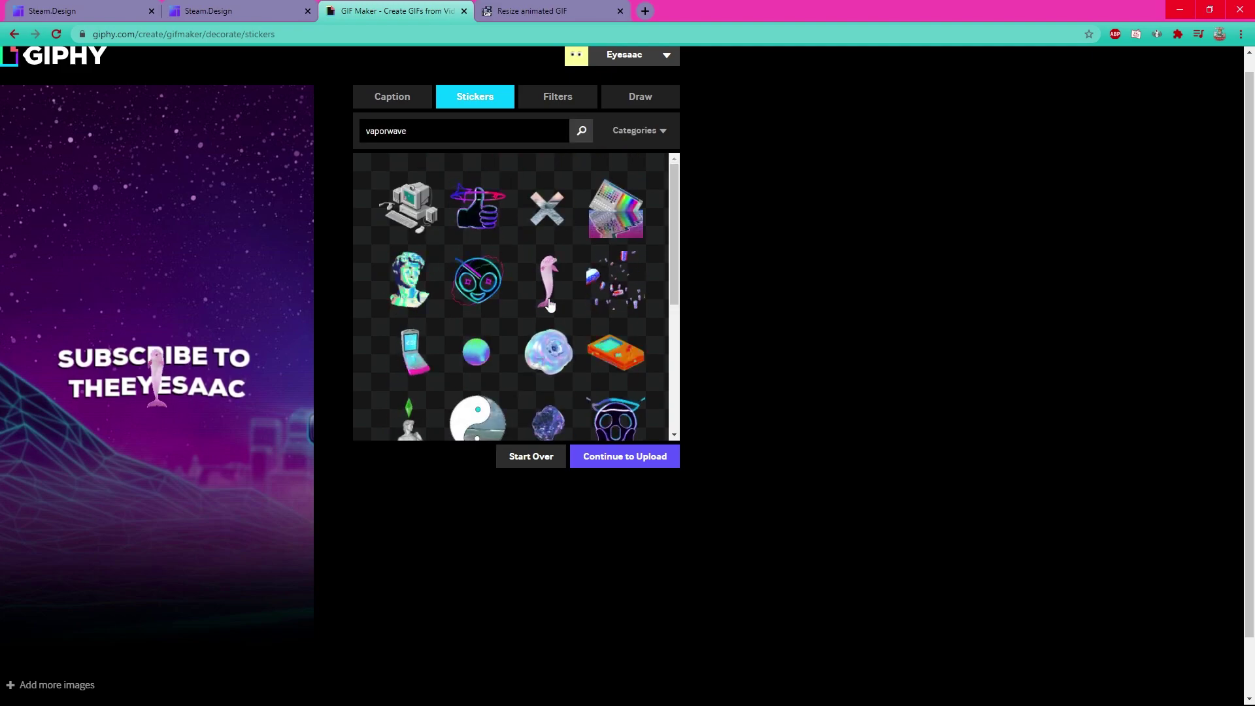
{"action": "left_click", "coordinate": [545, 287]}
{"action": "left_click_drag", "start_coordinate": [154, 373], "coordinate": [150, 521]}
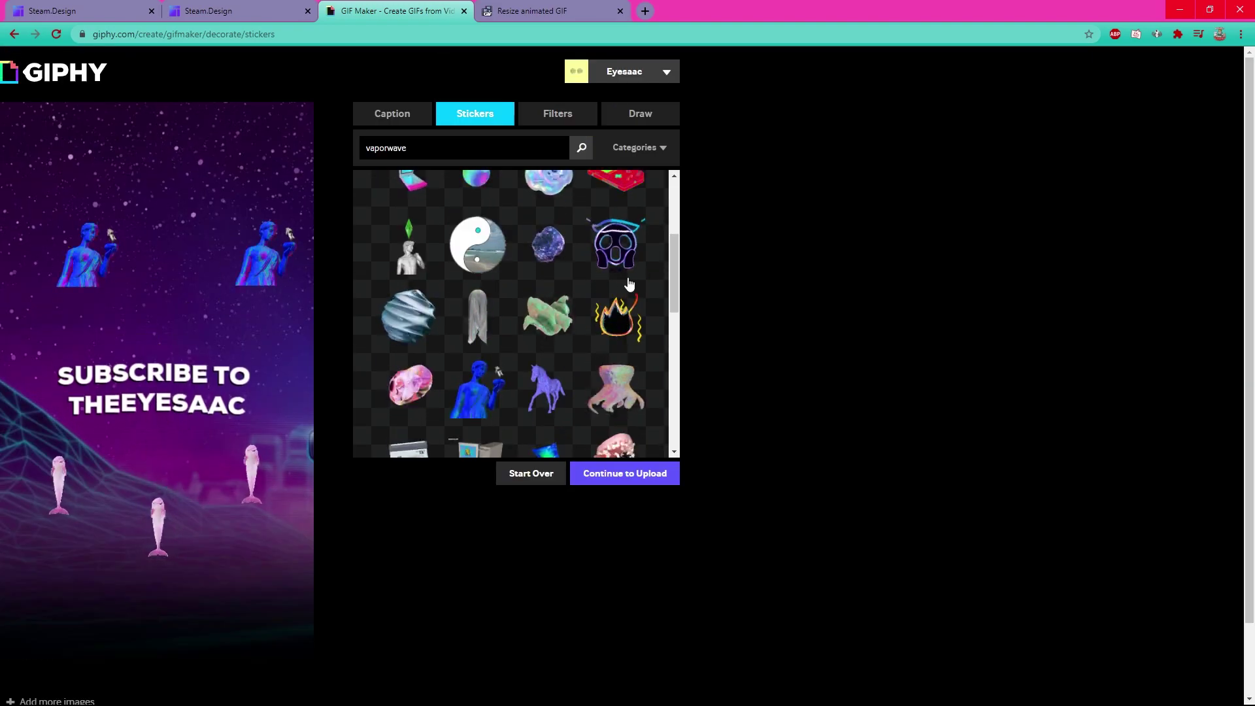
Step: Keep the filter at None after trying Lightning and ASCII, upload, and show media links
{"action": "left_click", "coordinate": [558, 113]}
{"action": "left_click", "coordinate": [431, 322]}
{"action": "left_click", "coordinate": [576, 322]}
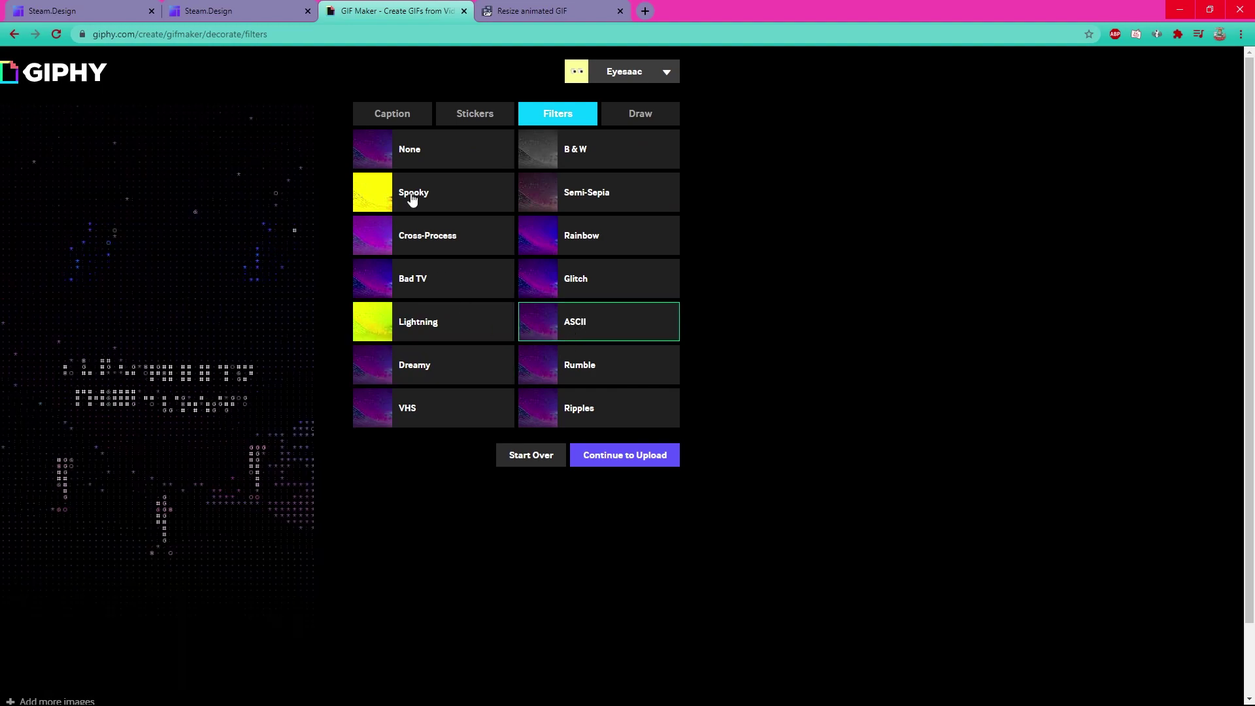
{"action": "left_click", "coordinate": [411, 150]}
{"action": "left_click", "coordinate": [650, 457]}
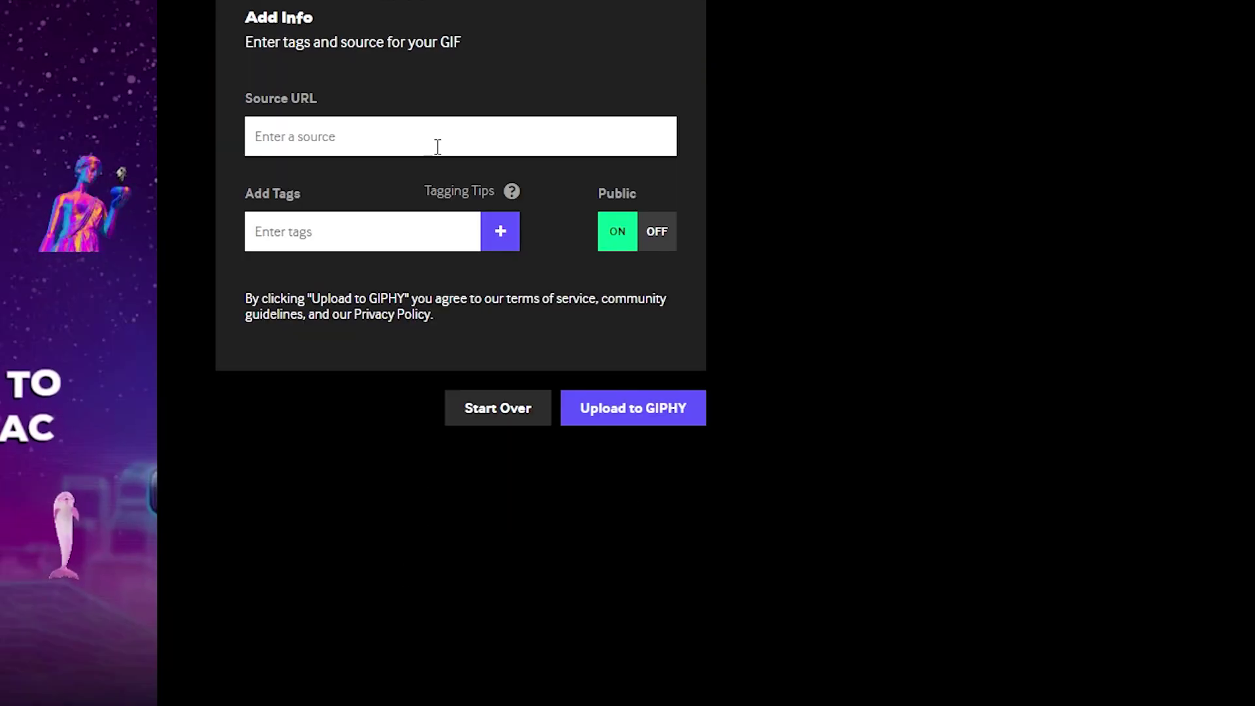
{"action": "left_click", "coordinate": [638, 417]}
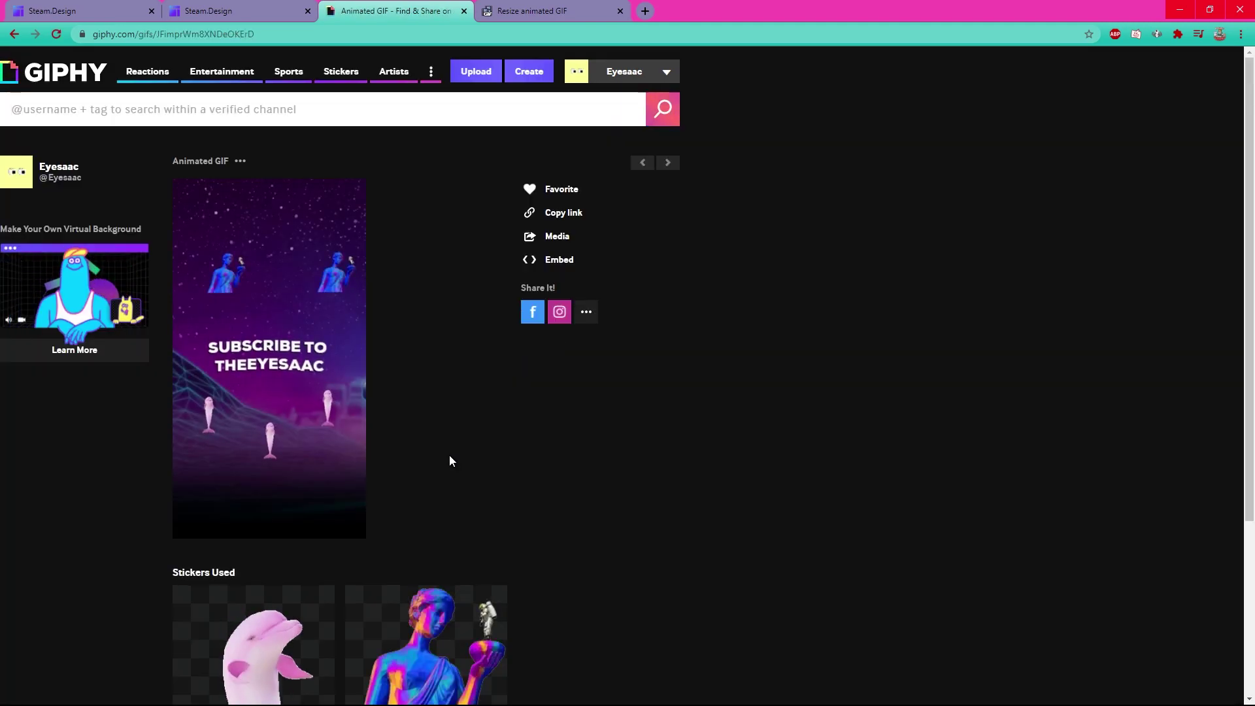
{"action": "left_click", "coordinate": [556, 233]}
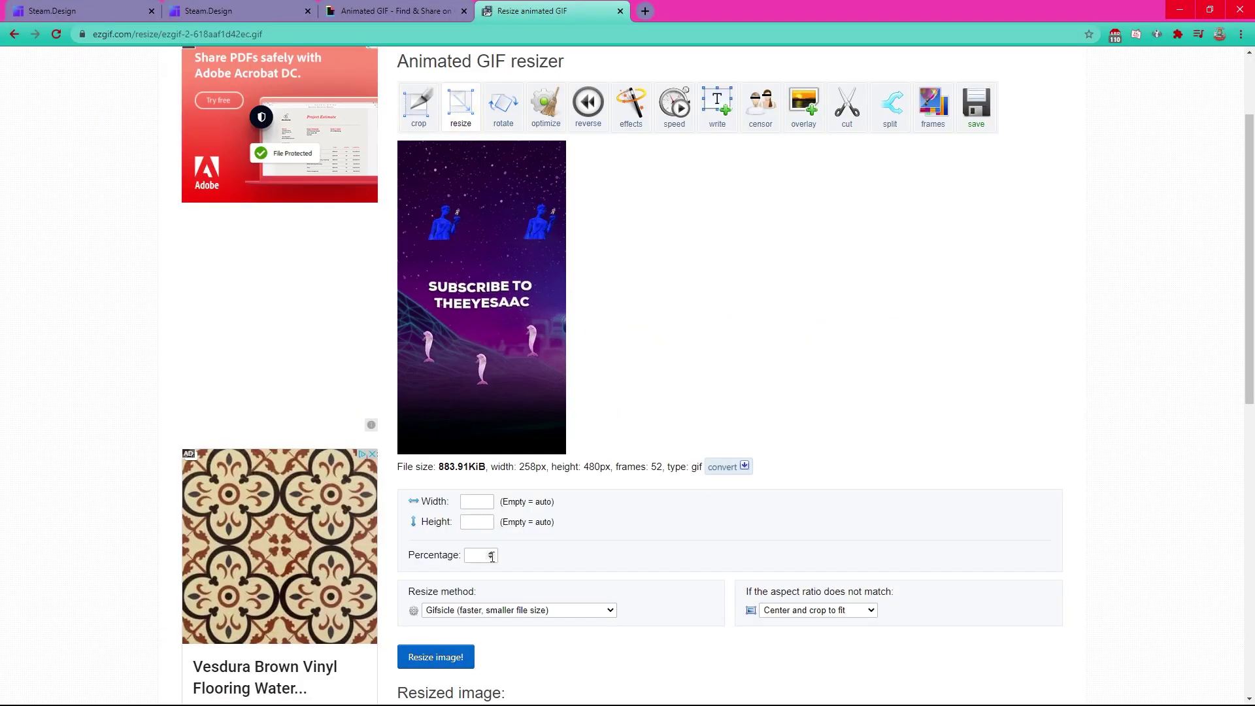
Step: Resize the SUBSCRIBE TO THEEYESAAC GIF in ezgif to a height of 1280
{"action": "left_click", "coordinate": [474, 522]}
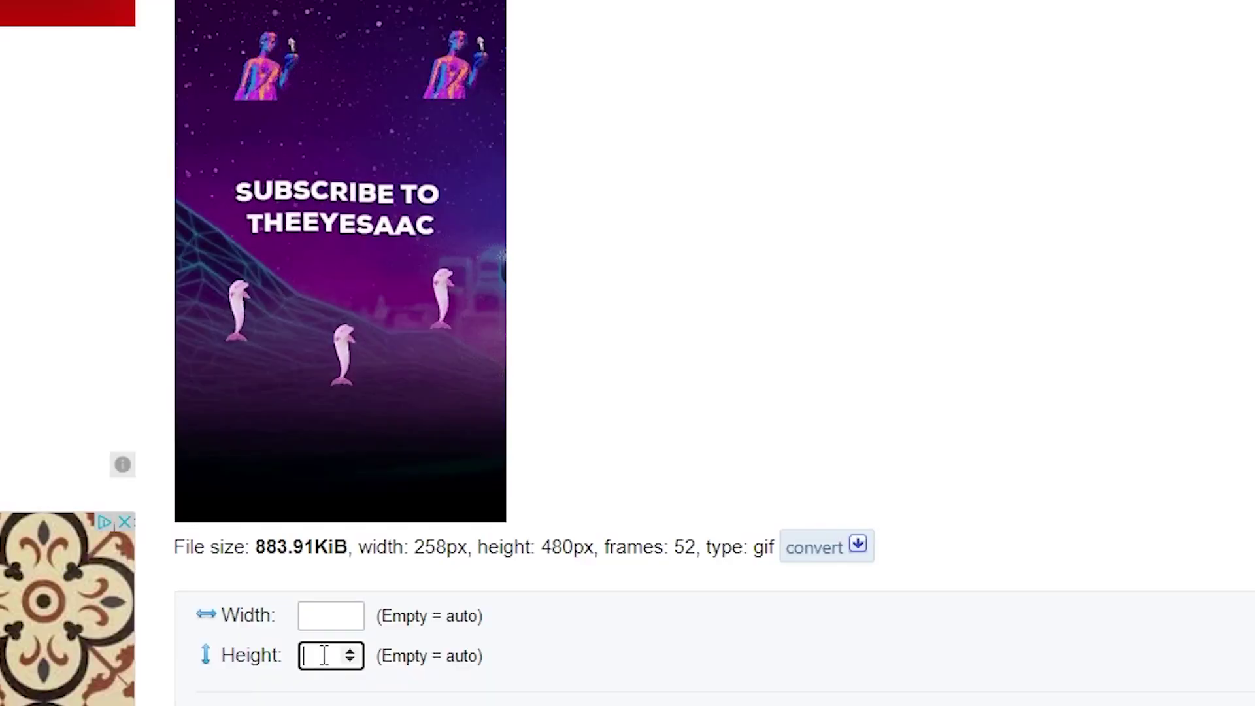
{"action": "type", "text": "1280"}
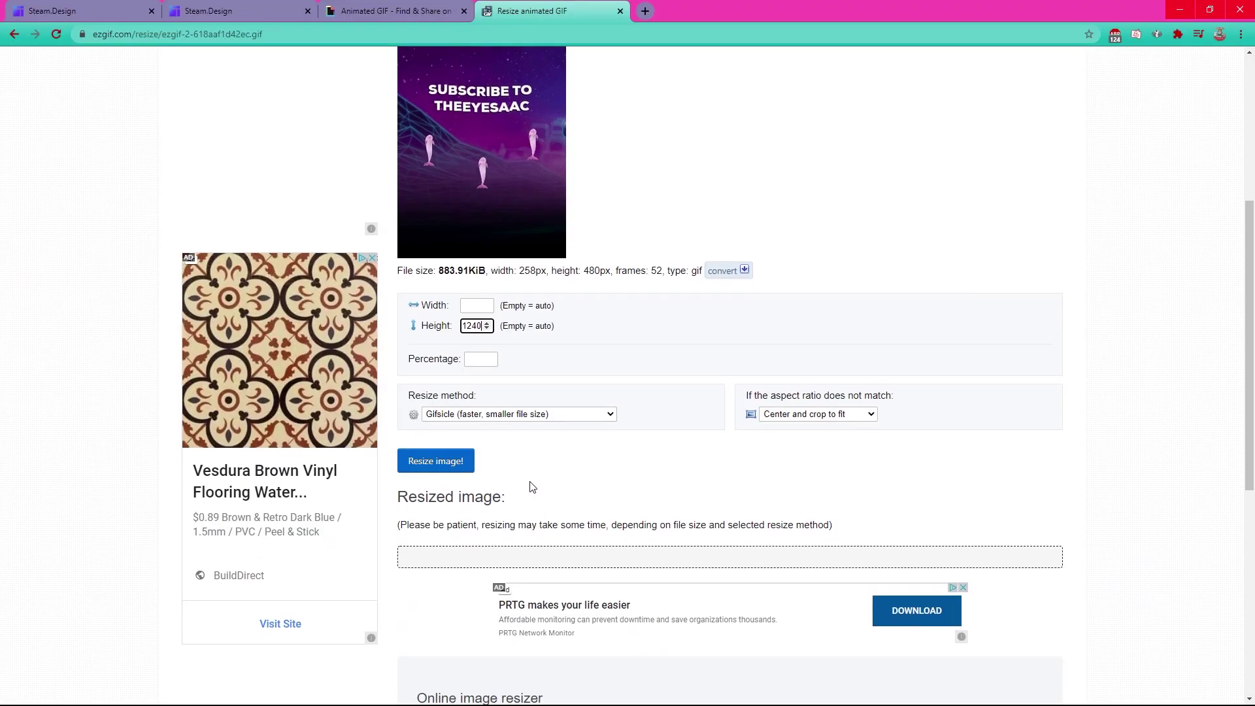
{"action": "scroll", "coordinate": [530, 497], "scroll_direction": "up", "scroll_amount": 1}
{"action": "left_click", "coordinate": [447, 594]}
{"action": "scroll", "coordinate": [536, 589], "scroll_direction": "down", "scroll_amount": 1}
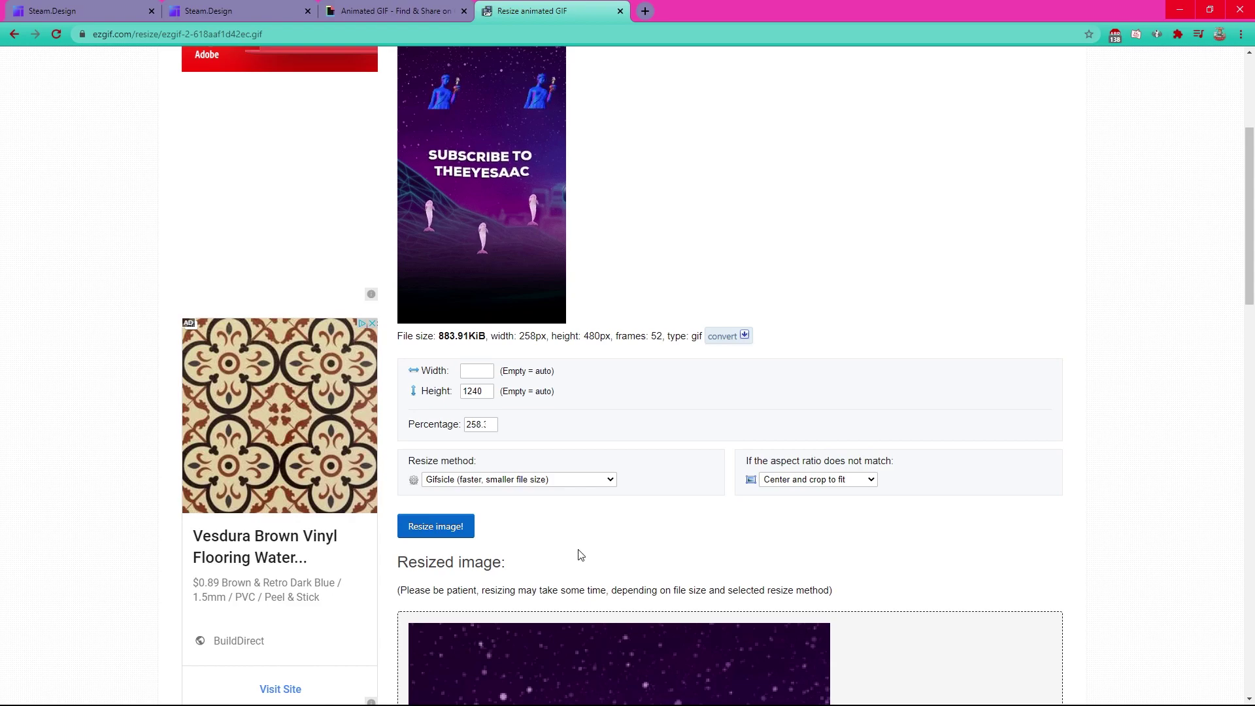
{"action": "scroll", "coordinate": [598, 545], "scroll_direction": "down", "scroll_amount": 13}
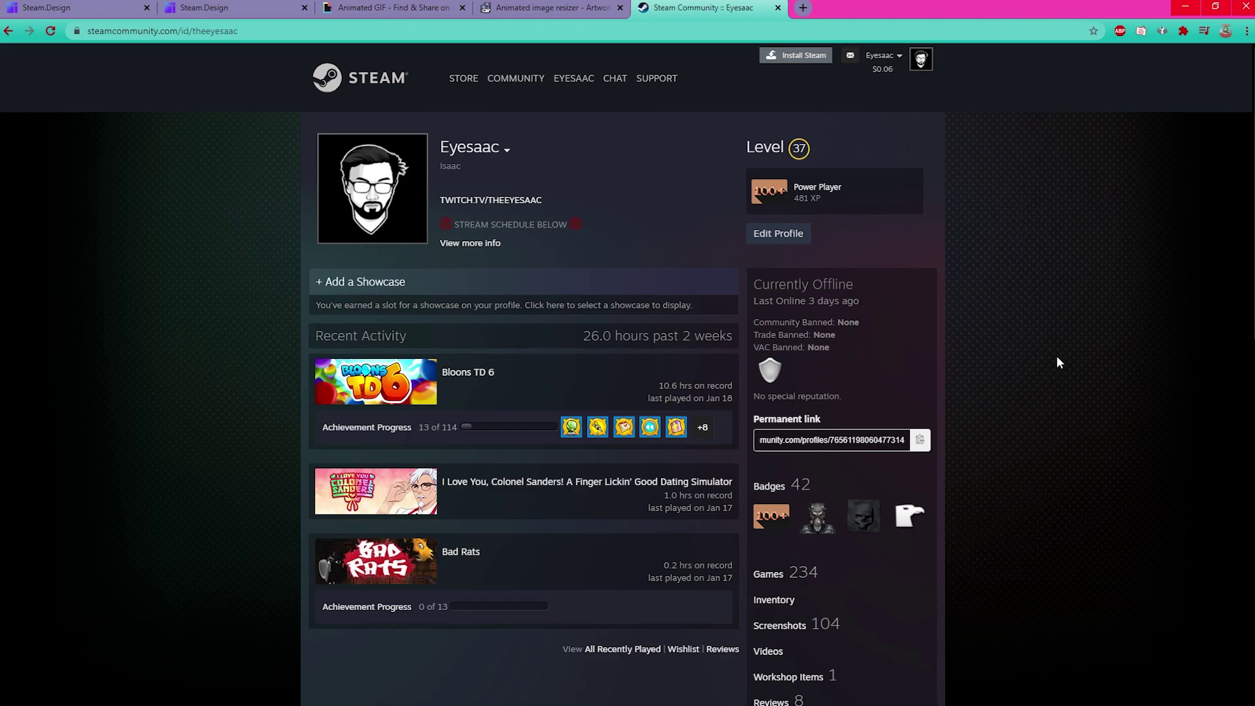
Step: Begin a Not Game Specific artwork upload with steam profile gif.gif and open the browser console
{"action": "scroll", "coordinate": [1056, 360], "scroll_direction": "down", "scroll_amount": 4}
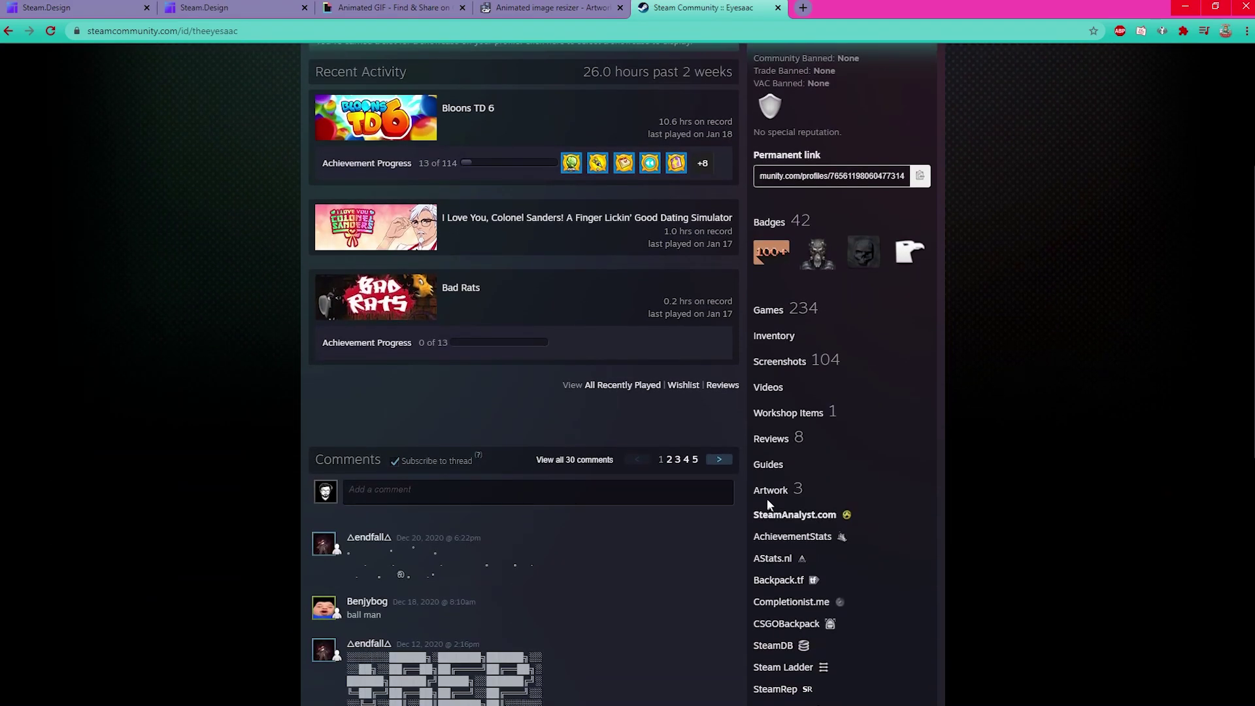
{"action": "left_click", "coordinate": [764, 492]}
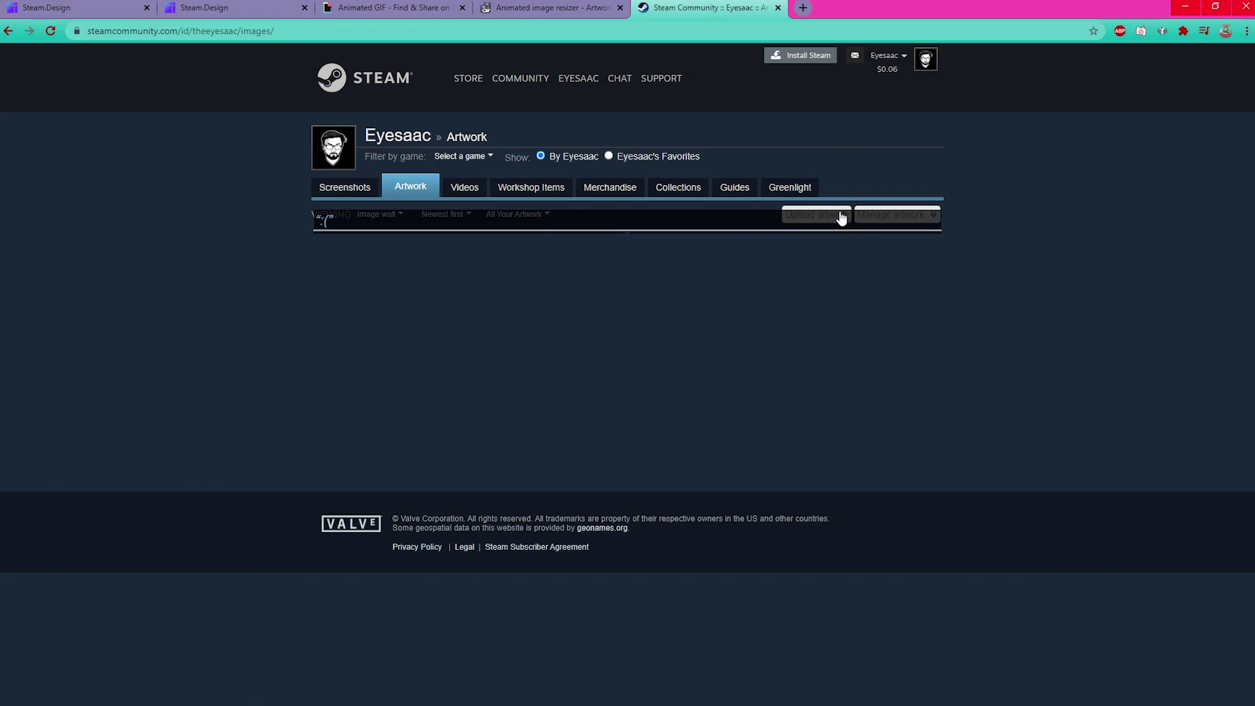
{"action": "left_click", "coordinate": [821, 214]}
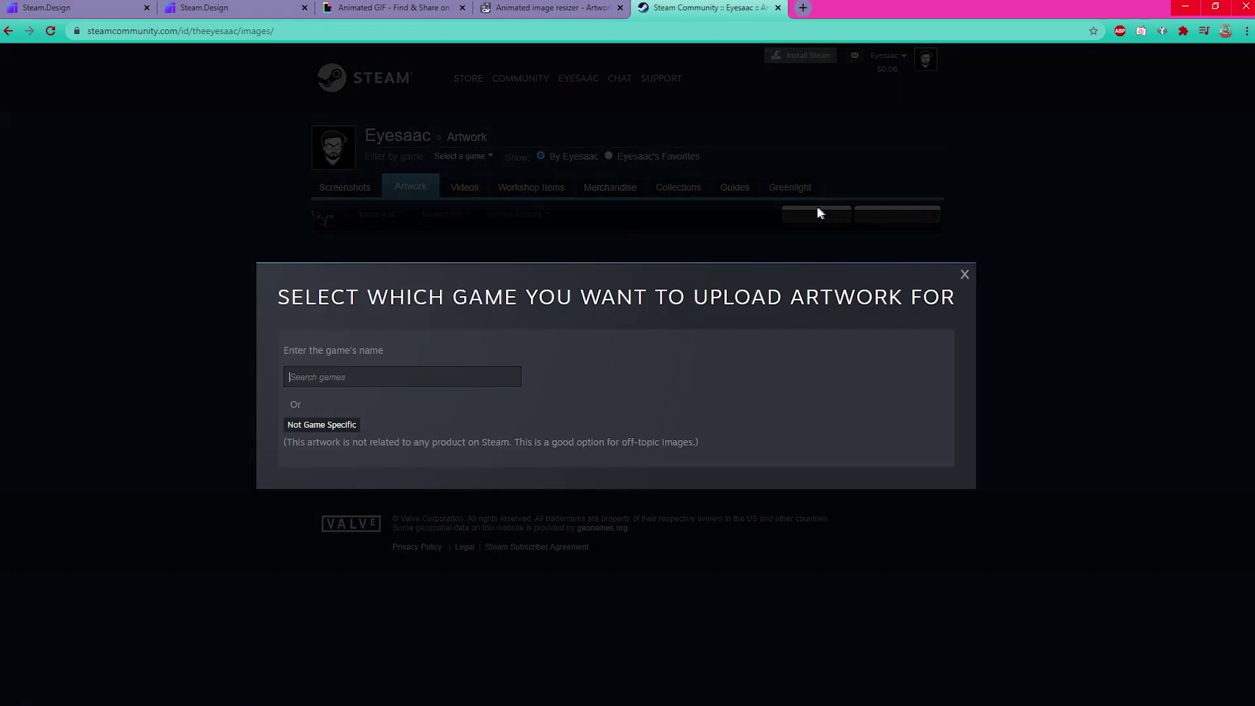
{"action": "left_click", "coordinate": [319, 425]}
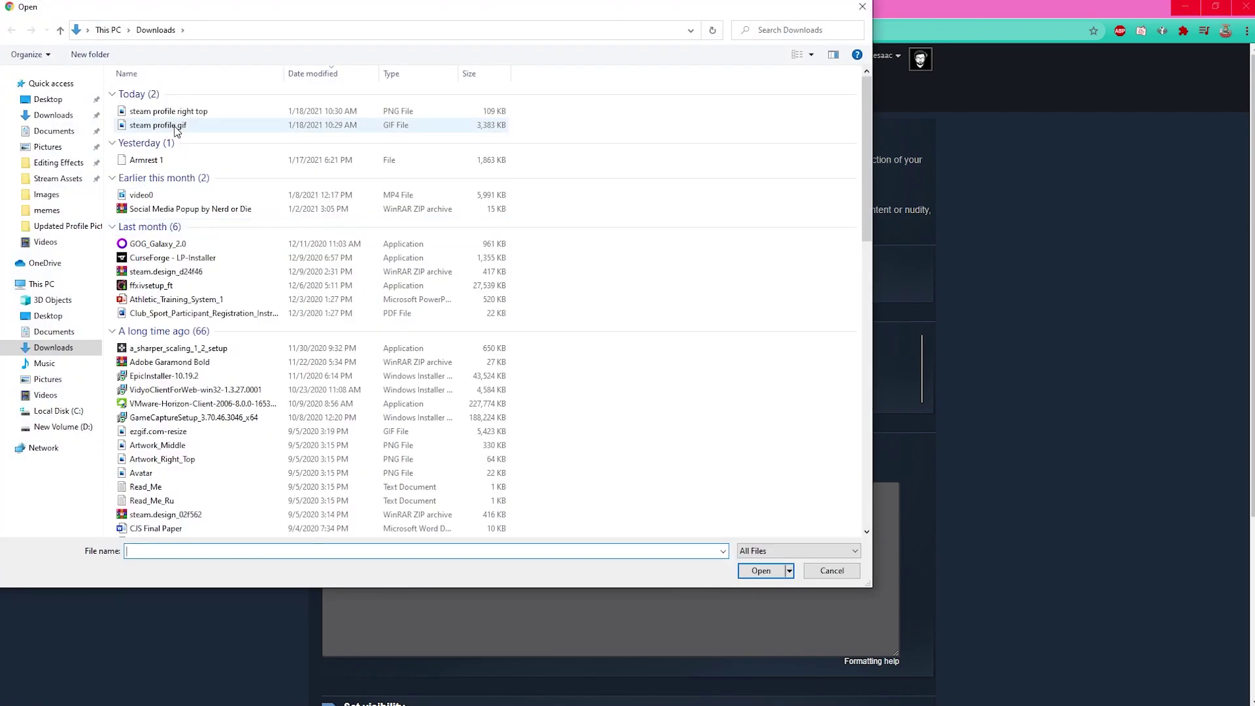
{"action": "double_click", "coordinate": [175, 125]}
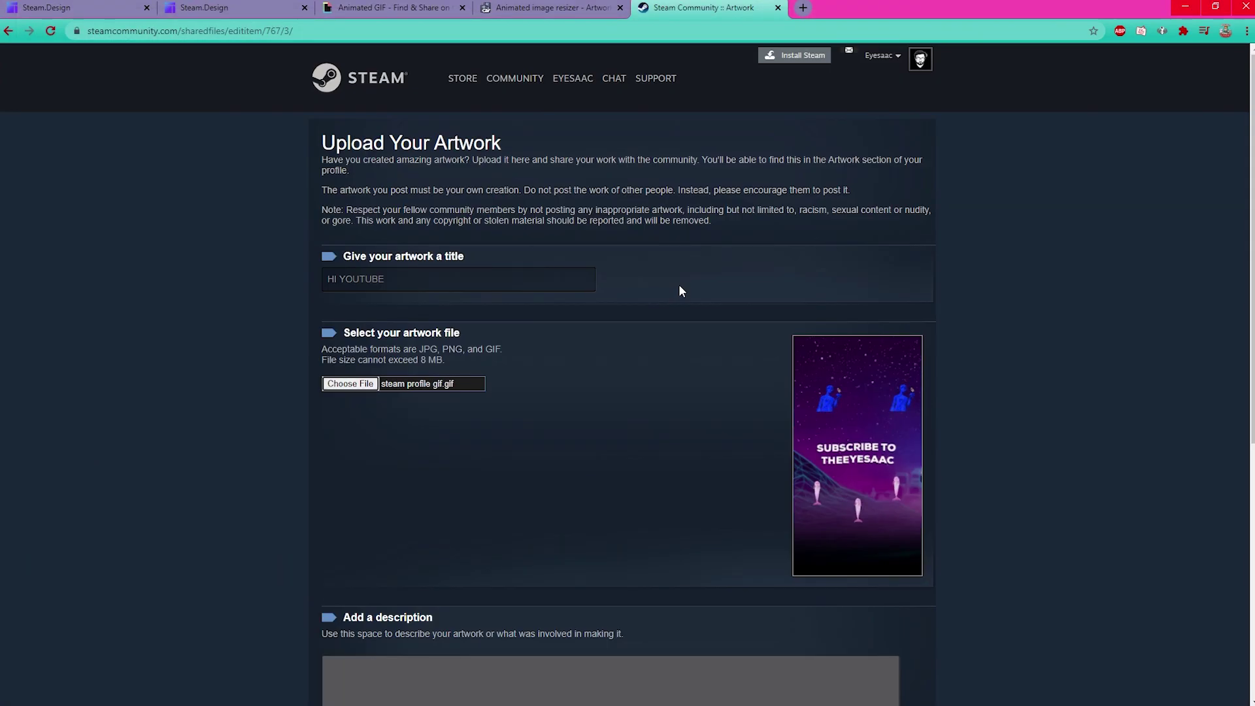
{"action": "key", "text": "F12"}
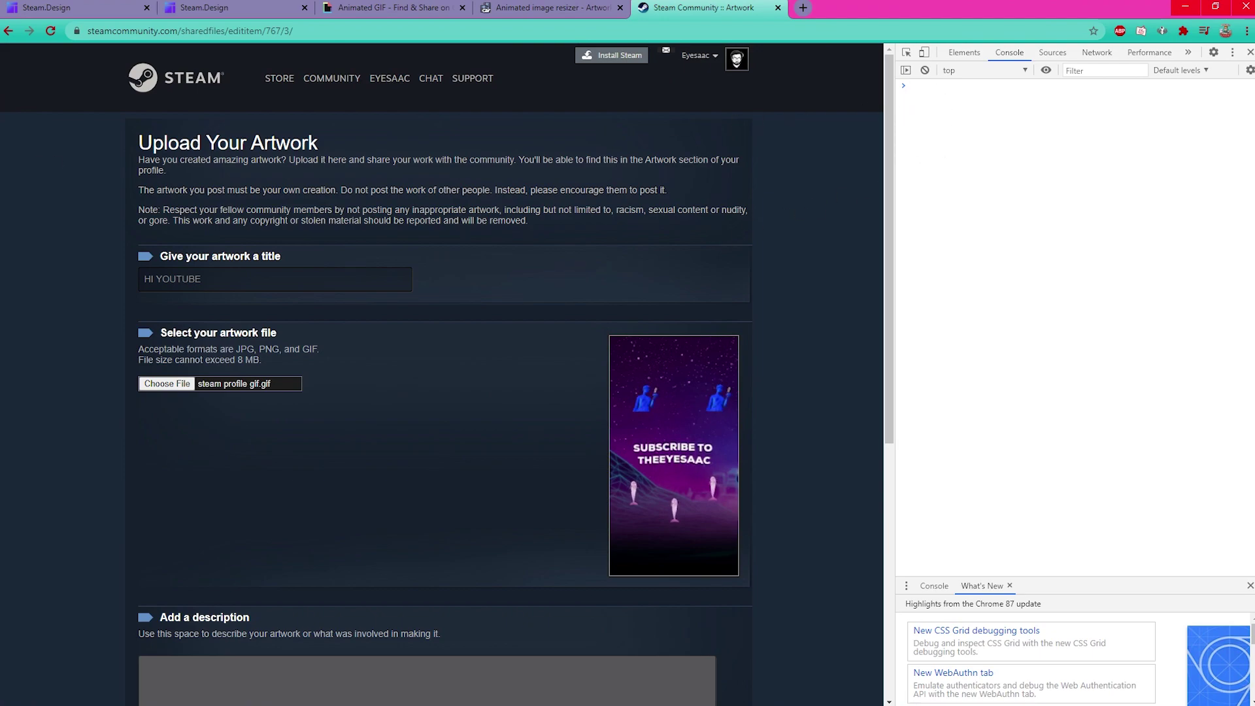
Step: Run the saved script forcing 1000×1 dimensions in the console, then save the artwork upload
{"action": "key", "text": "alt+Tab"}
{"action": "left_click_drag", "start_coordinate": [112, 209], "coordinate": [566, 122]}
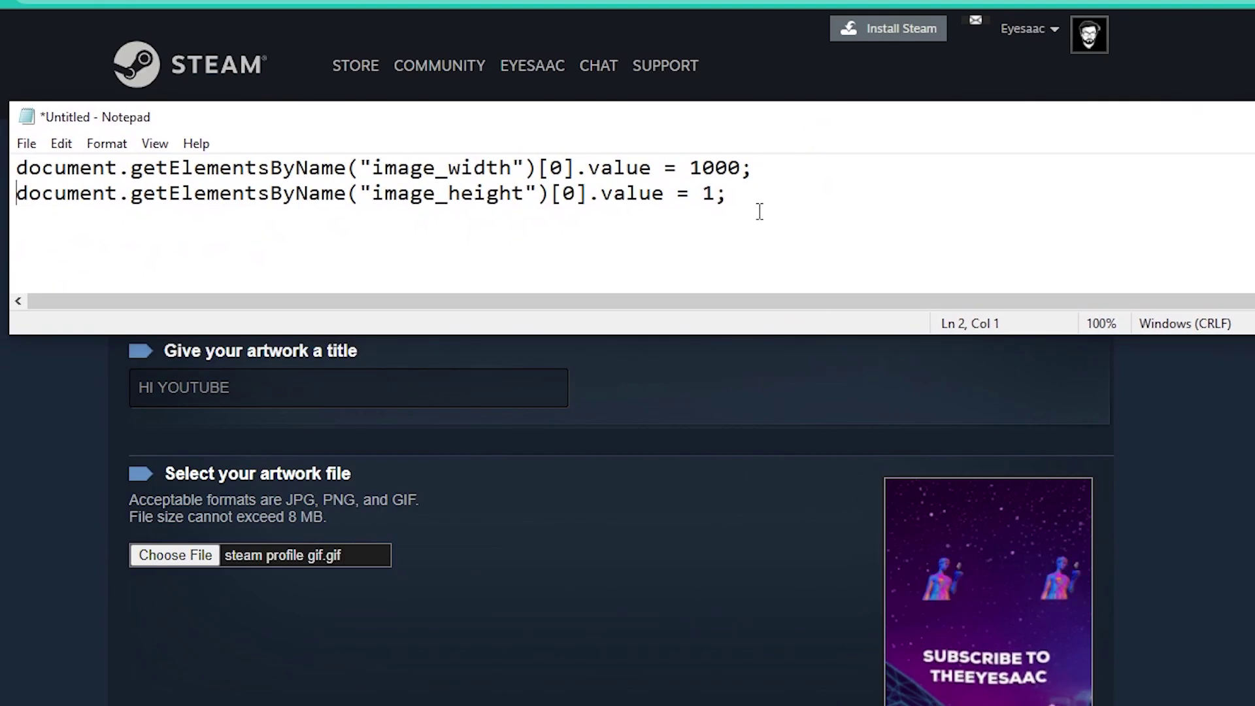
{"action": "left_click_drag", "start_coordinate": [760, 211], "coordinate": [9, 163]}
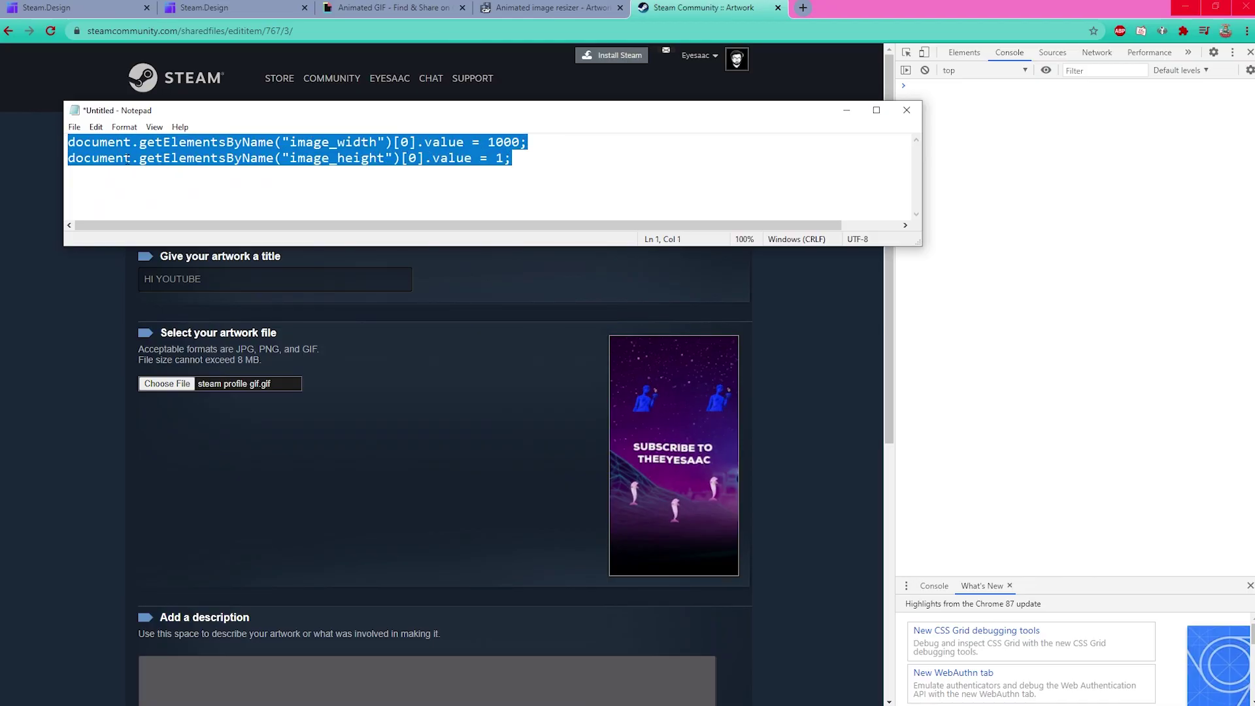
{"action": "left_click", "coordinate": [1045, 480]}
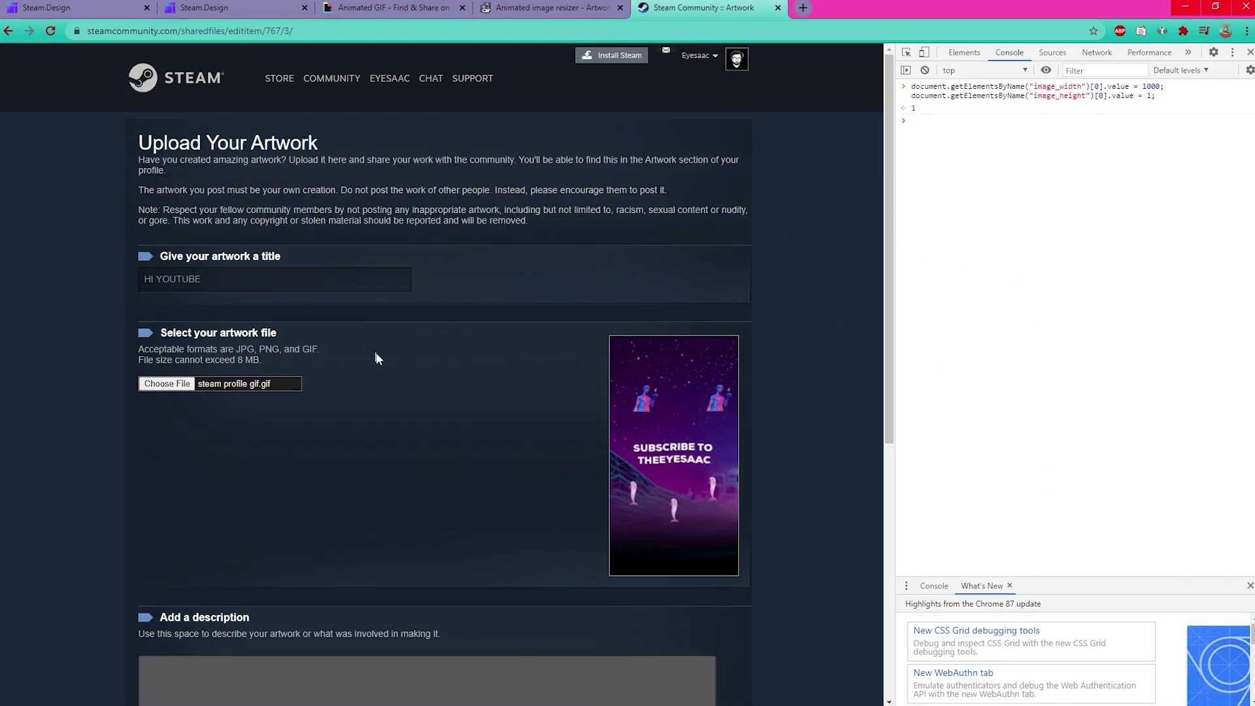
{"action": "scroll", "coordinate": [434, 368], "scroll_direction": "down", "scroll_amount": 4}
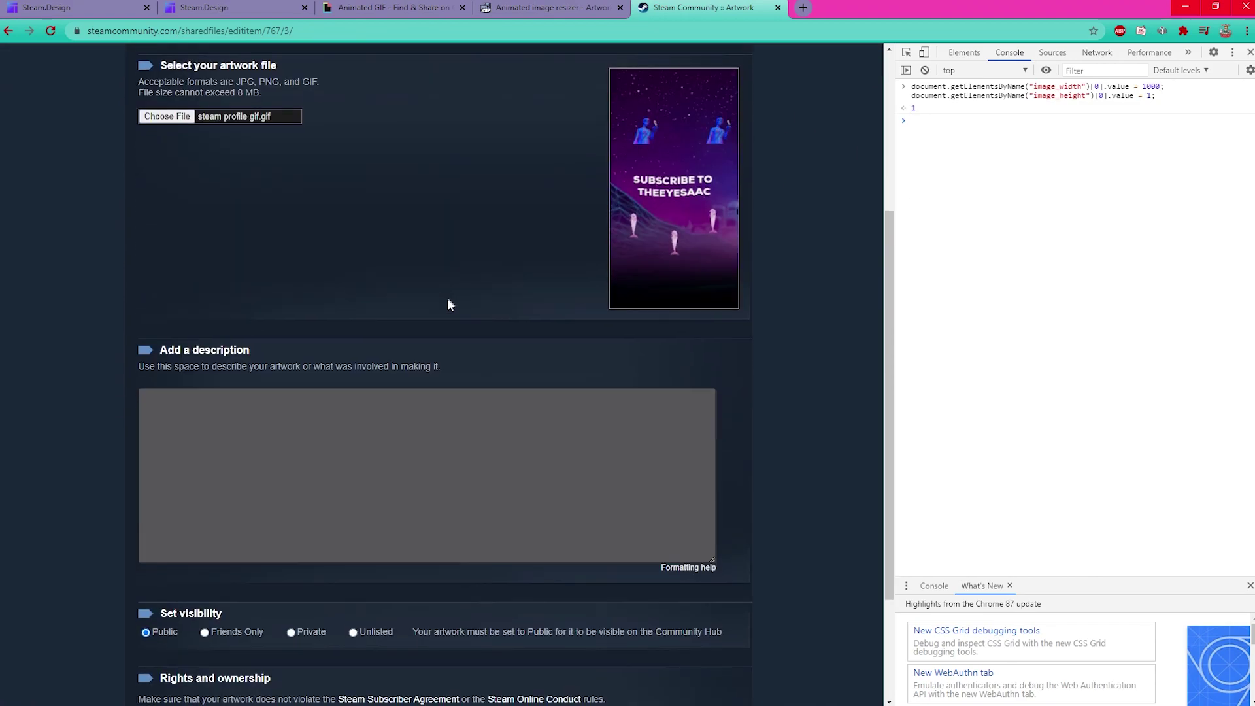
{"action": "scroll", "coordinate": [449, 303], "scroll_direction": "down", "scroll_amount": 3}
{"action": "left_click", "coordinate": [731, 607]}
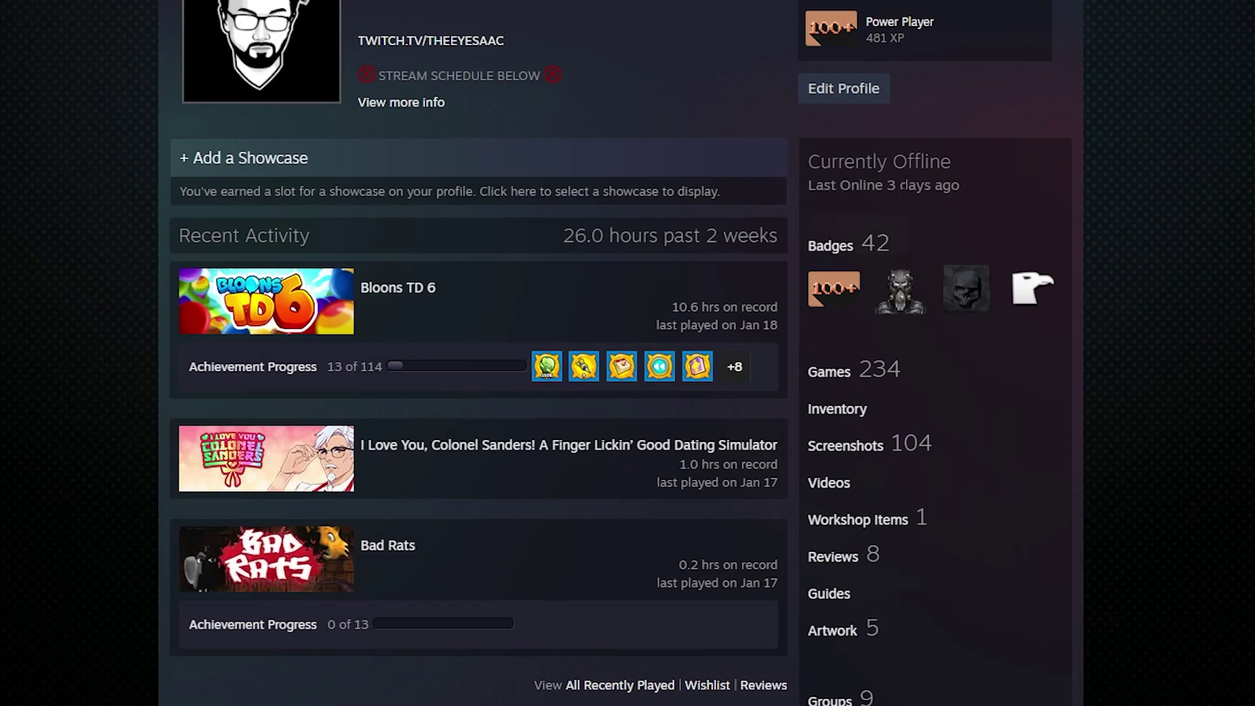
Step: Make the Featured Showcase an Artwork Showcase using the uploaded HI YOUTUBE GIF
{"action": "left_click", "coordinate": [819, 87]}
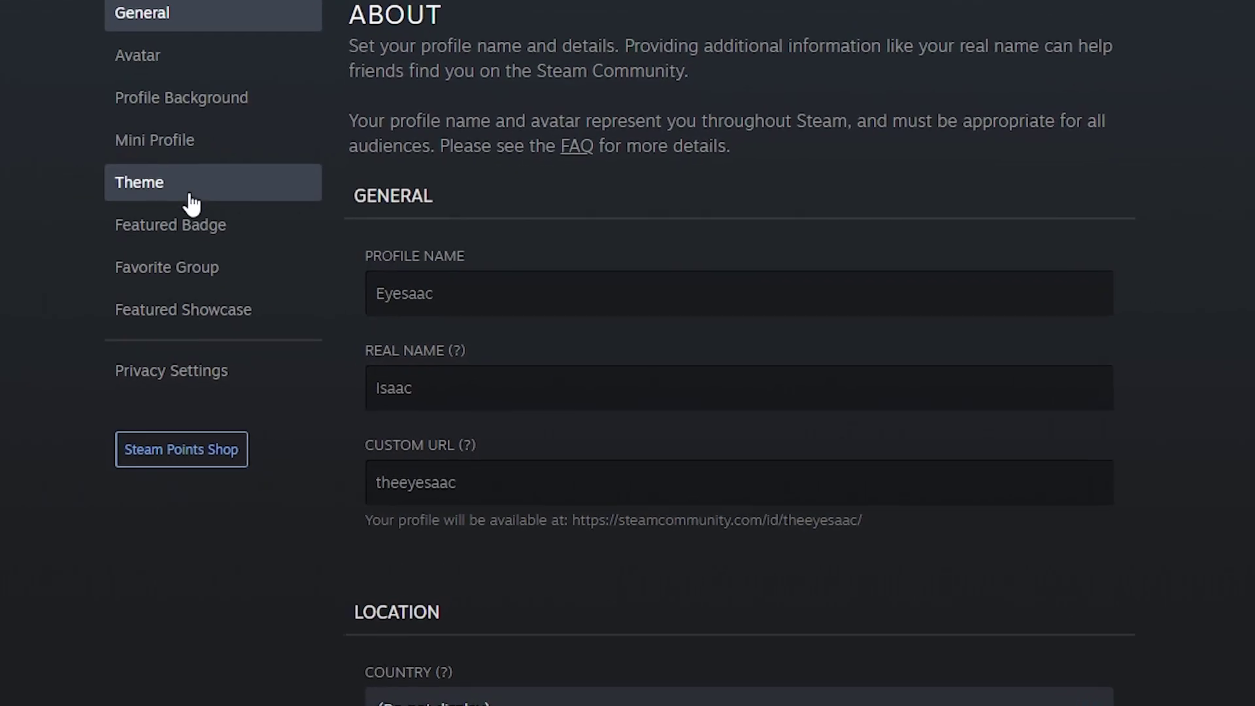
{"action": "left_click", "coordinate": [141, 231]}
{"action": "left_click", "coordinate": [490, 83]}
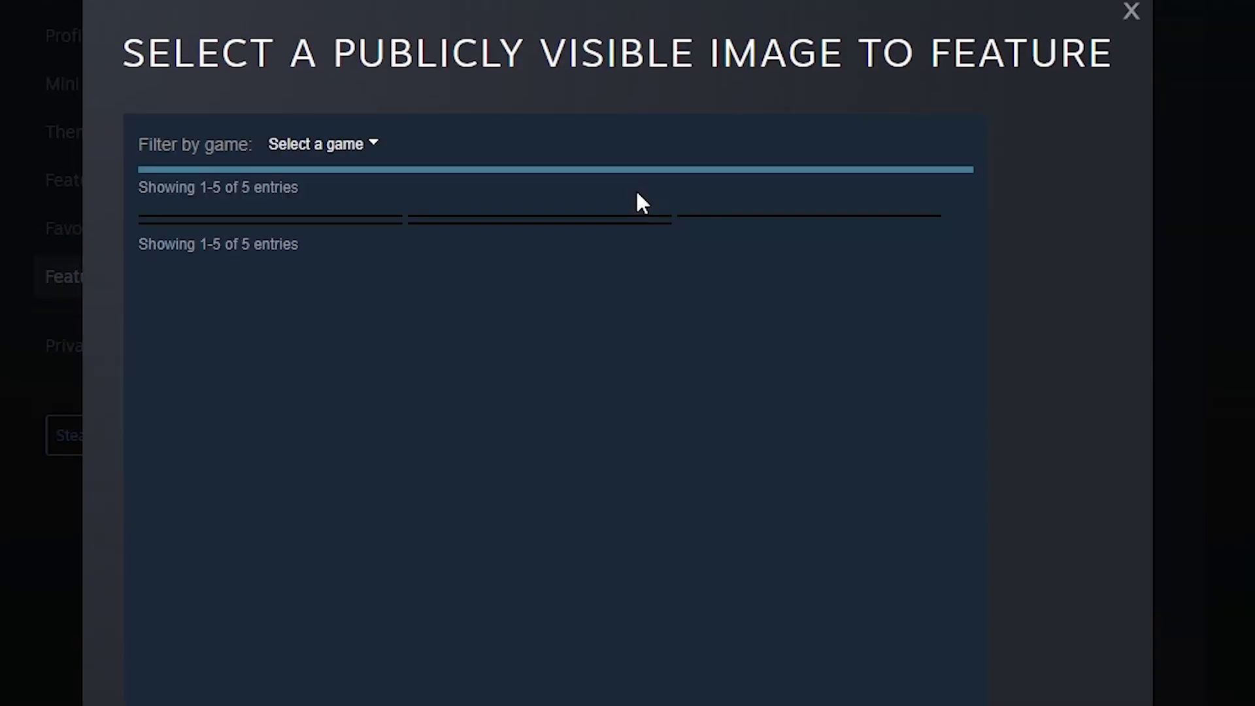
{"action": "left_click", "coordinate": [320, 146]}
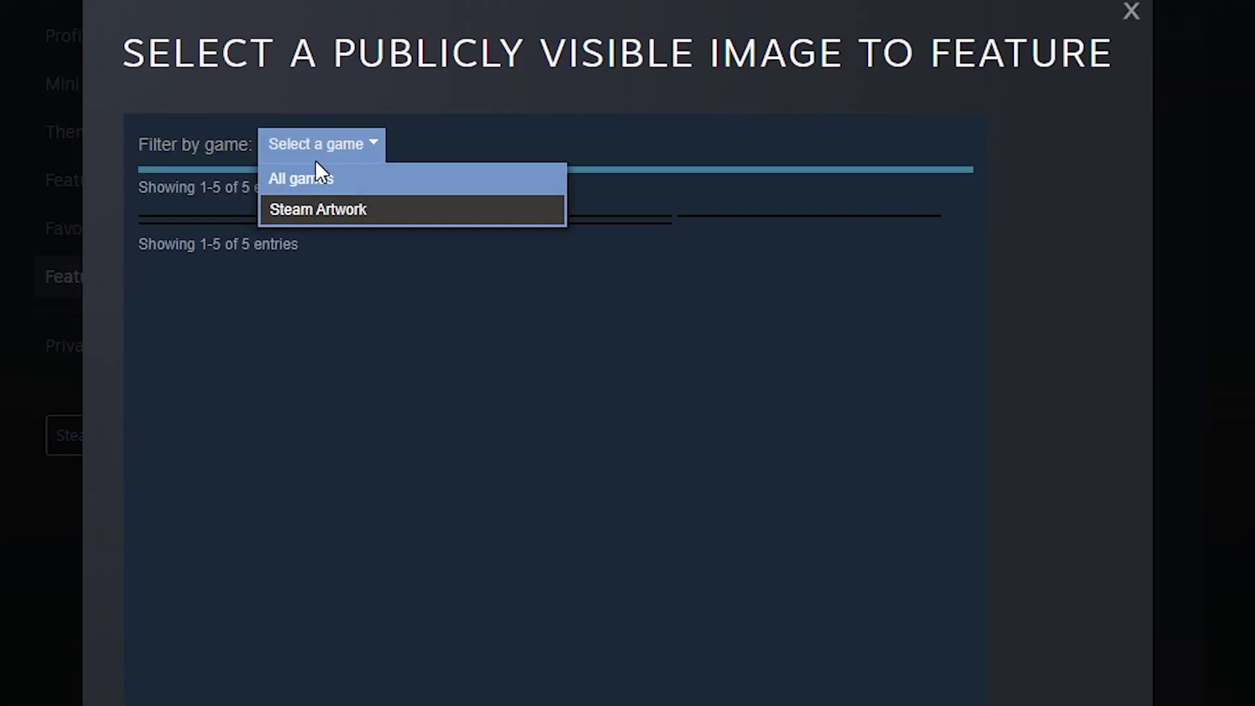
{"action": "left_click", "coordinate": [317, 174]}
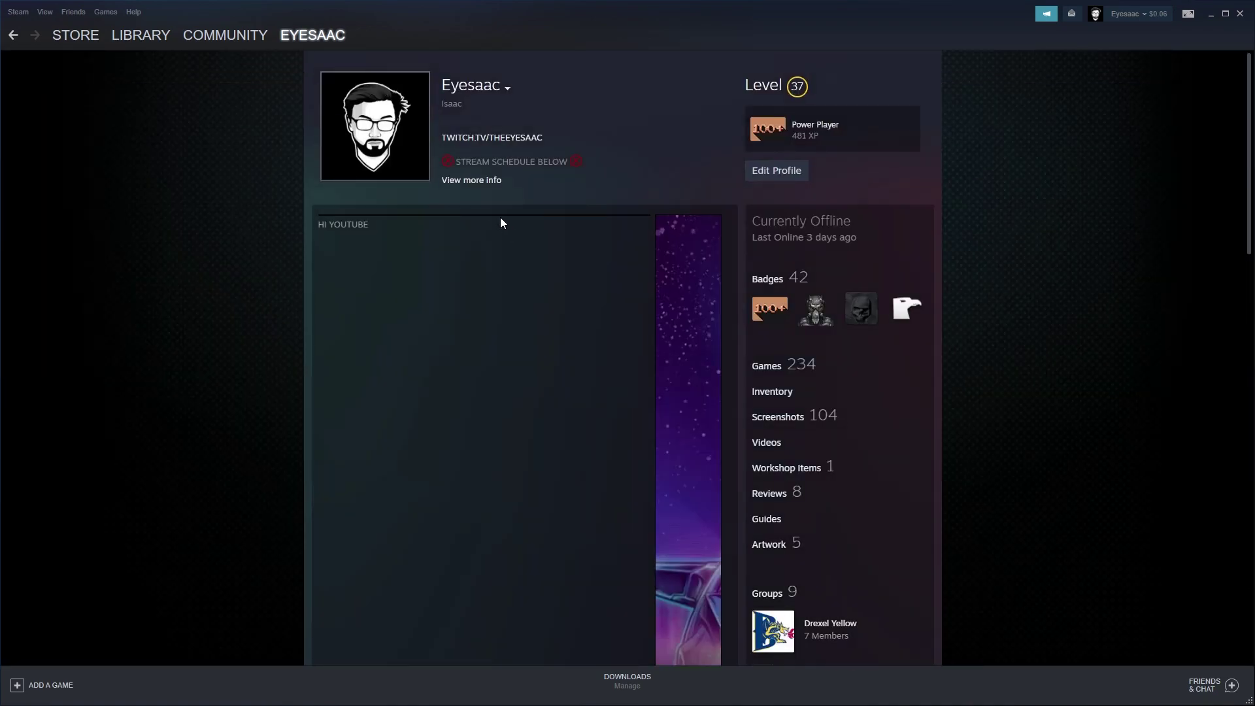
Step: Open the EYESAAC profile, scroll past the Subscribe GIF showcase, and go back to Edit Profile
{"action": "scroll", "coordinate": [915, 288], "scroll_direction": "down", "scroll_amount": 5}
{"action": "mouse_move", "coordinate": [239, 33]}
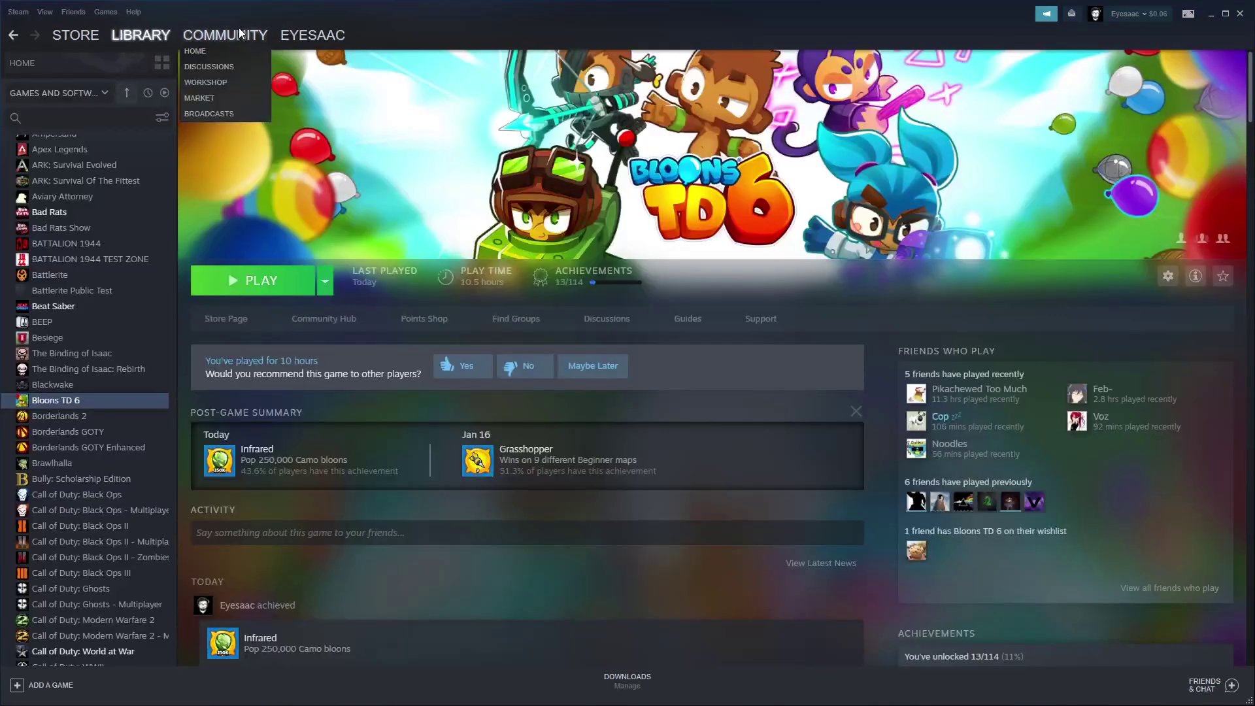
{"action": "mouse_move", "coordinate": [319, 34]}
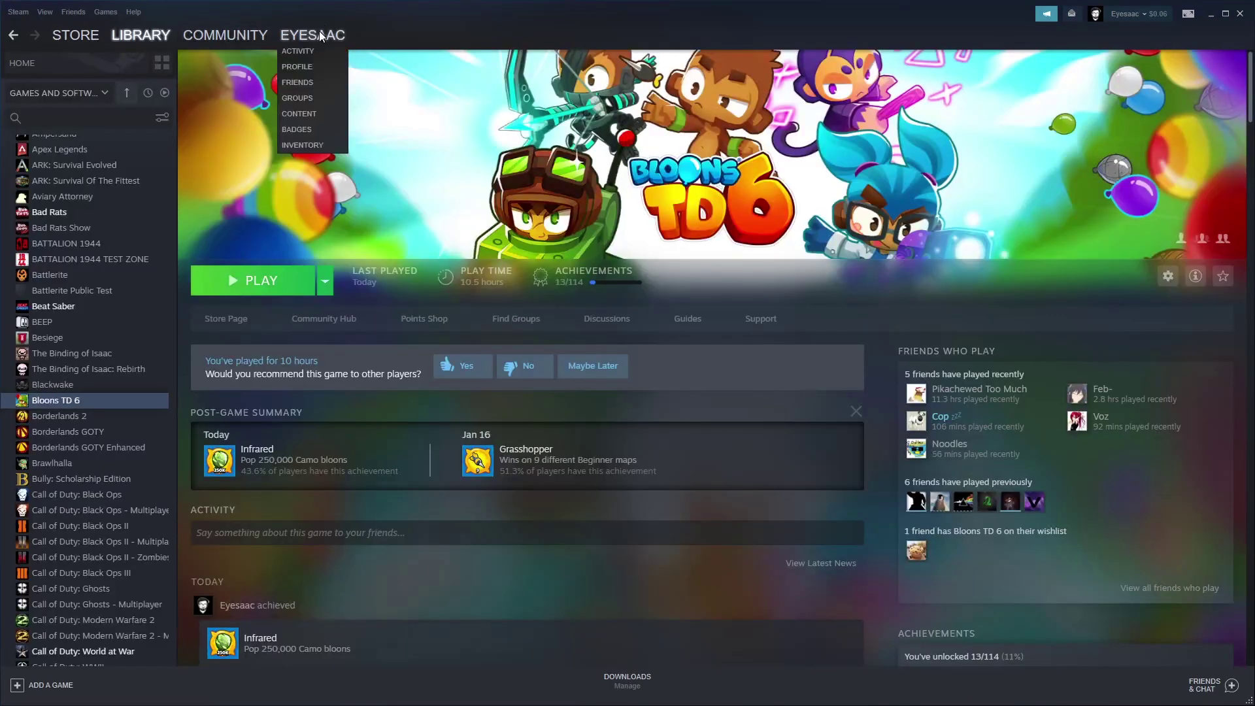
{"action": "left_click", "coordinate": [292, 66]}
{"action": "scroll", "coordinate": [248, 249], "scroll_direction": "down", "scroll_amount": 3}
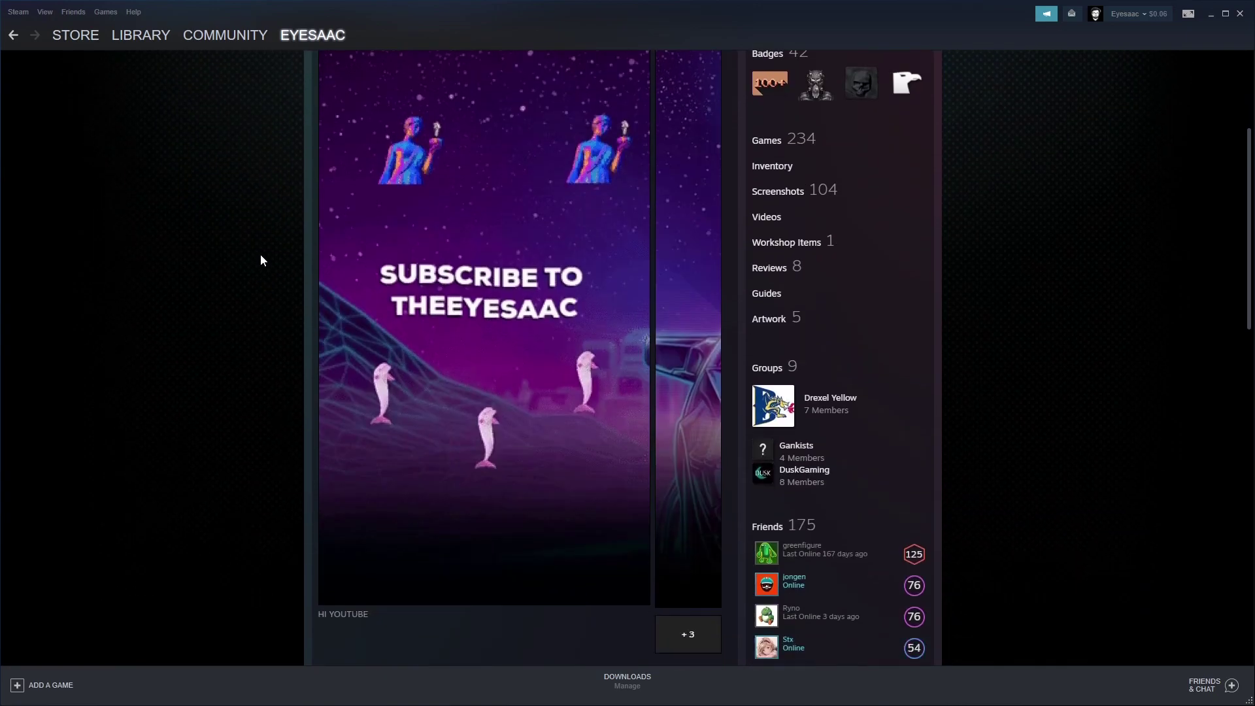
{"action": "scroll", "coordinate": [255, 247], "scroll_direction": "up", "scroll_amount": 3}
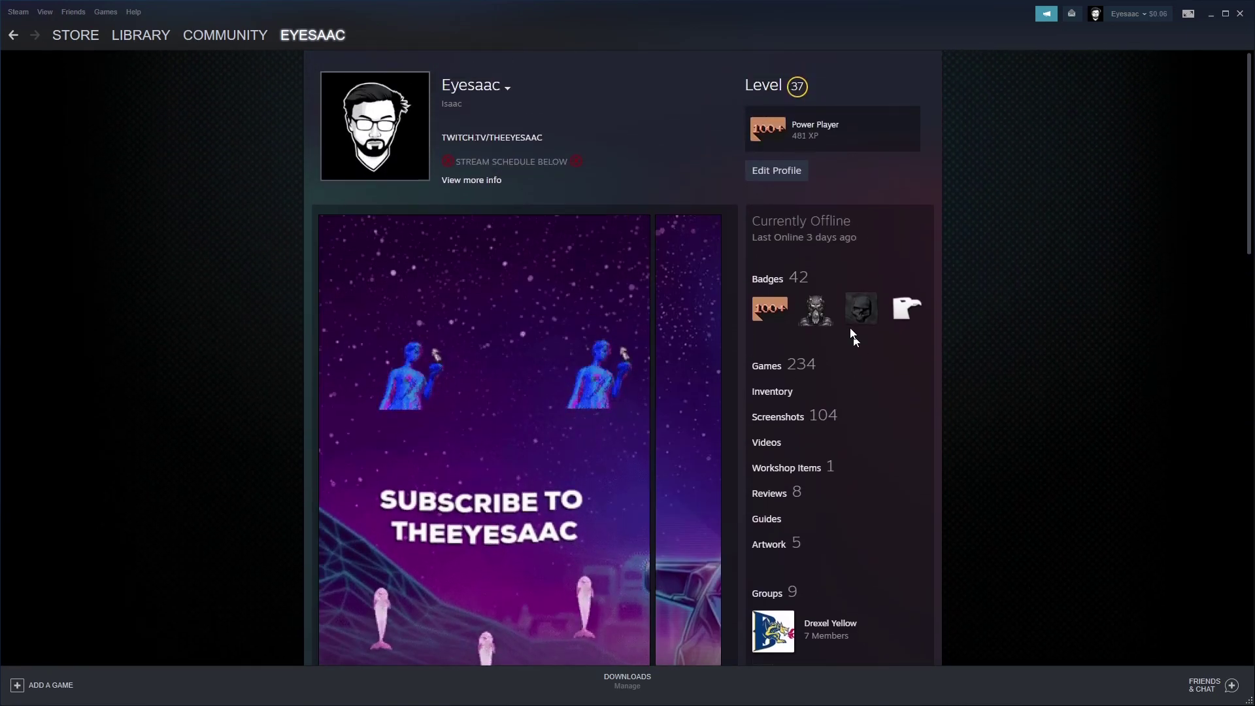
{"action": "left_click", "coordinate": [776, 170]}
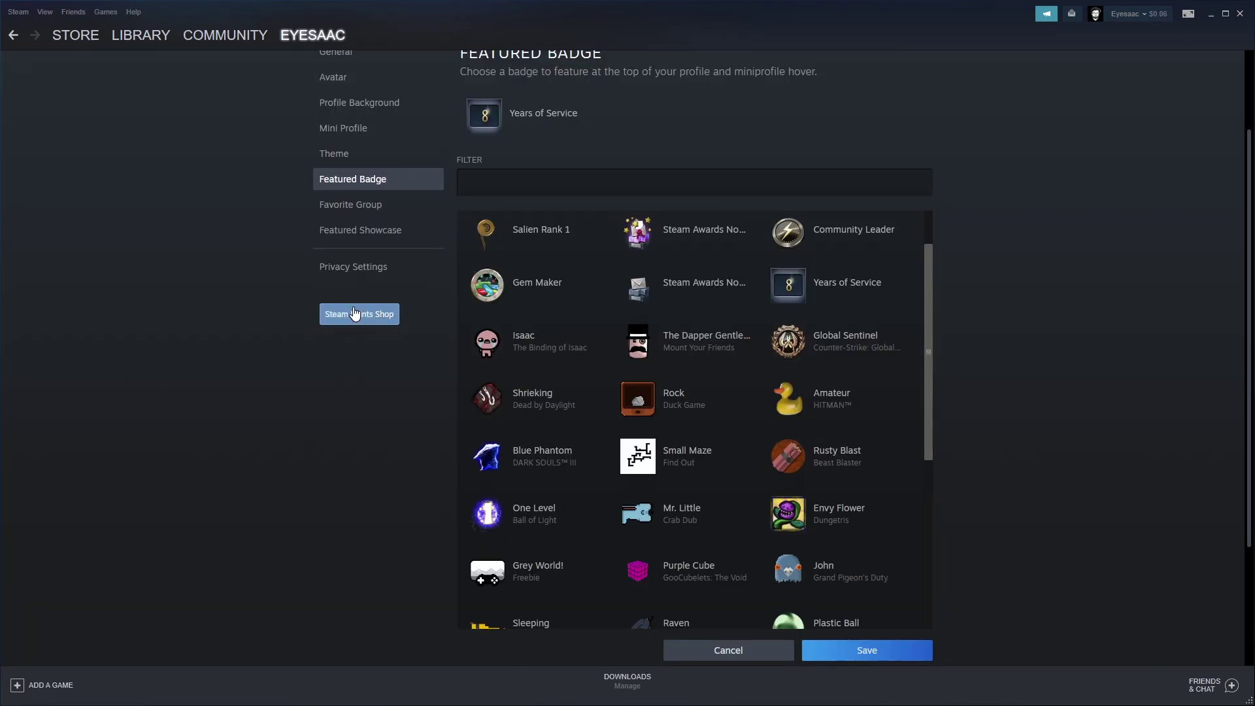
Step: Purchase and equip the Chase avatar frame for 2,000 Points Shop points, leaving 48,918
{"action": "left_click", "coordinate": [353, 315]}
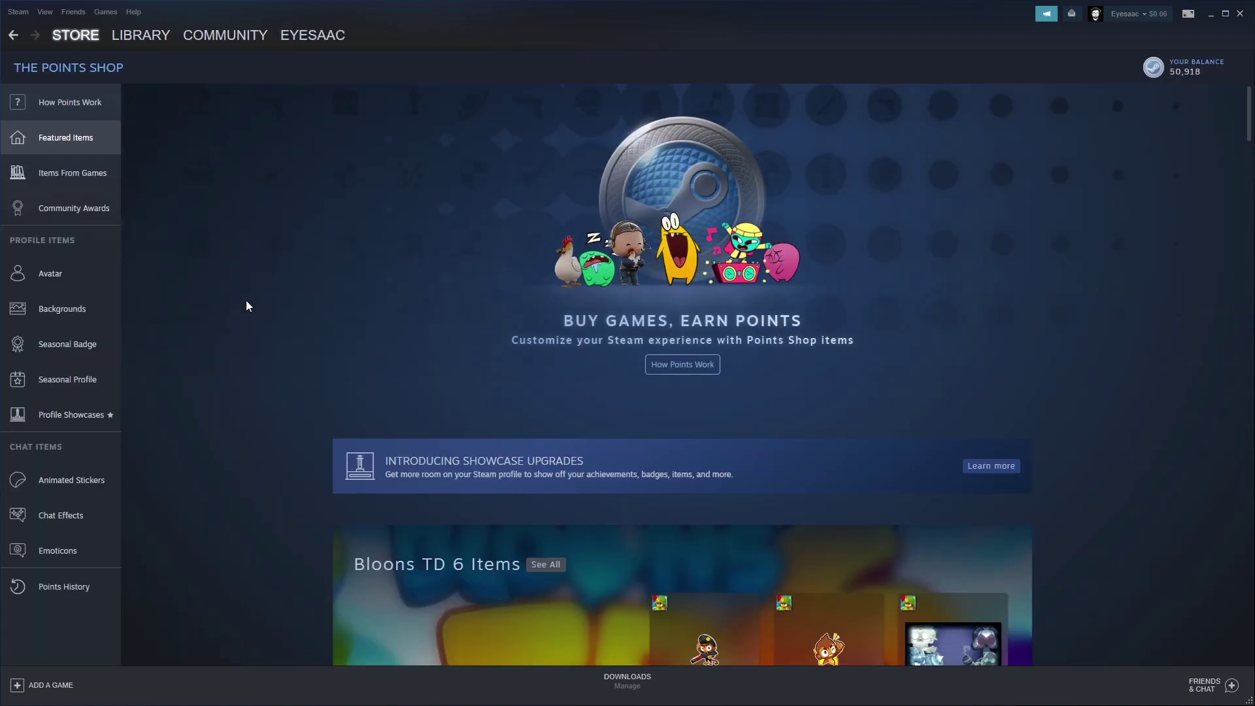
{"action": "scroll", "coordinate": [247, 299], "scroll_direction": "down", "scroll_amount": 2}
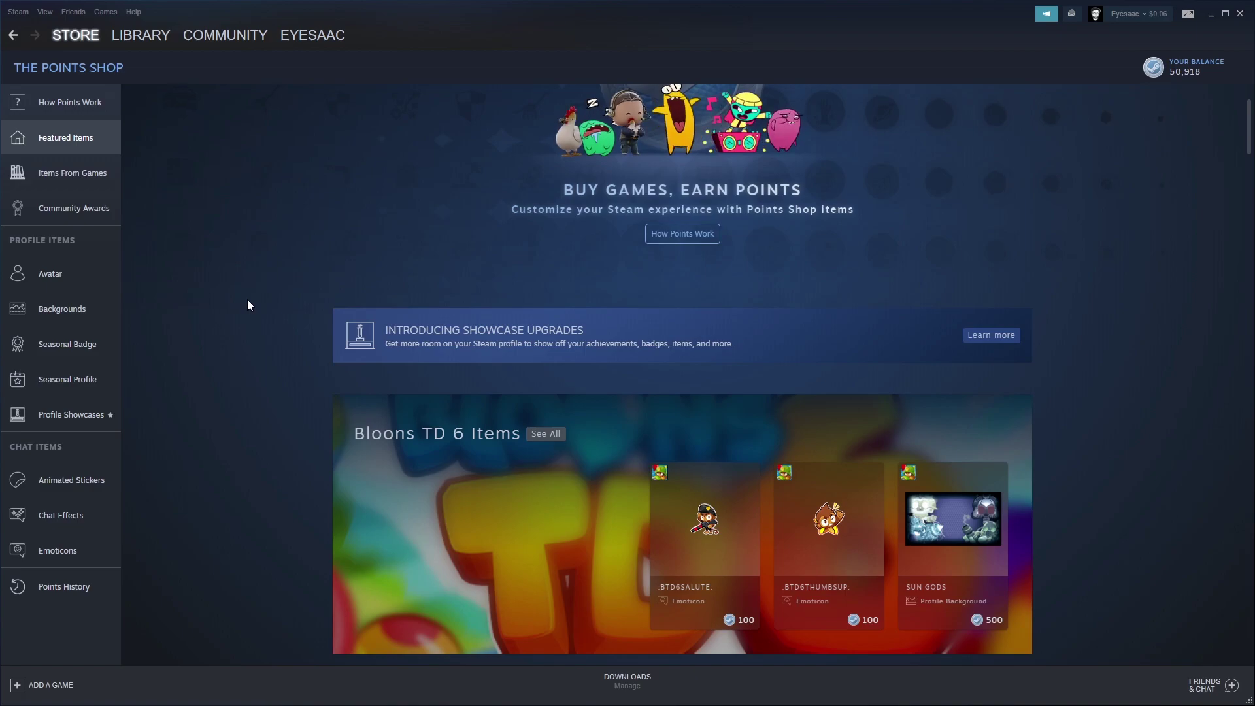
{"action": "scroll", "coordinate": [247, 299], "scroll_direction": "down", "scroll_amount": 2}
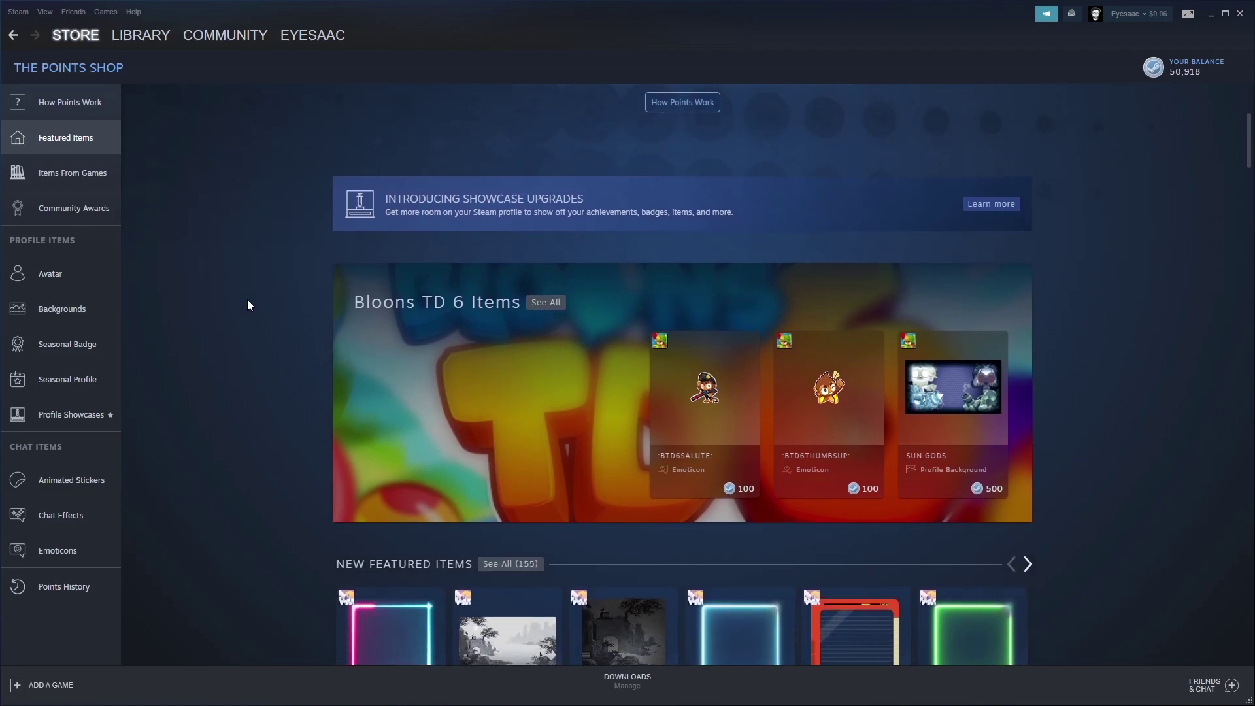
{"action": "scroll", "coordinate": [247, 300], "scroll_direction": "down", "scroll_amount": 2}
{"action": "scroll", "coordinate": [247, 304], "scroll_direction": "down", "scroll_amount": 1}
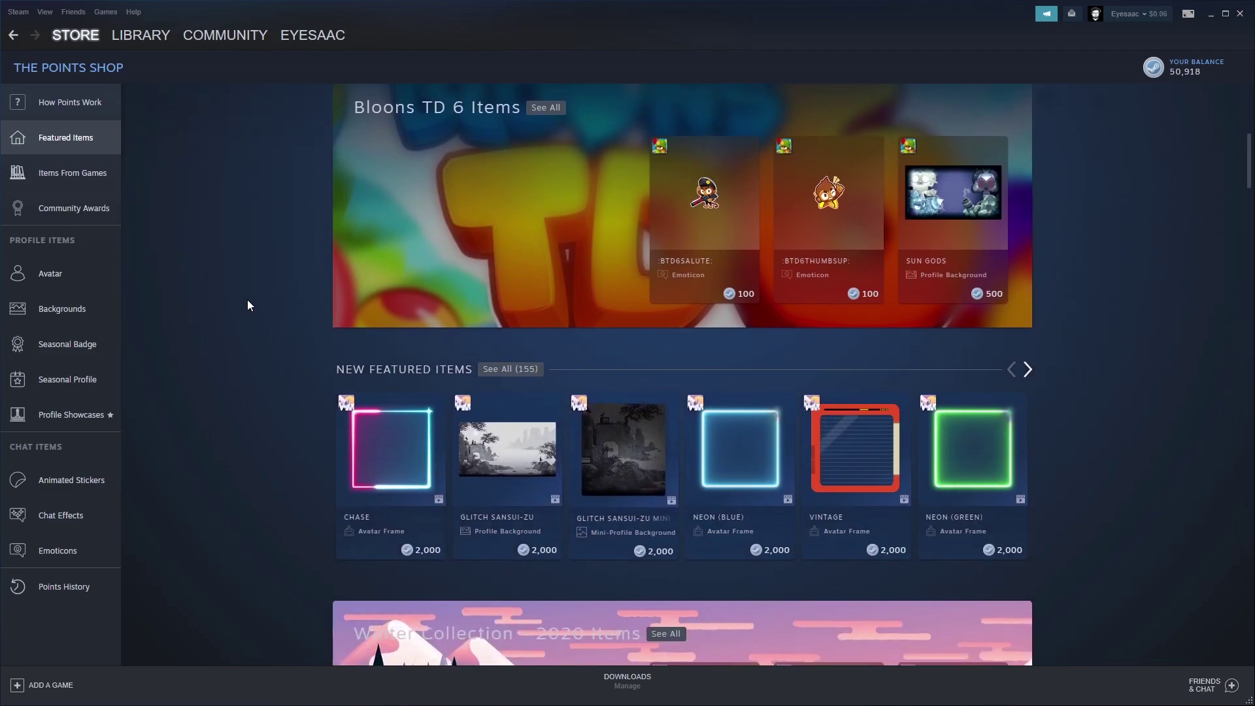
{"action": "left_click", "coordinate": [410, 473]}
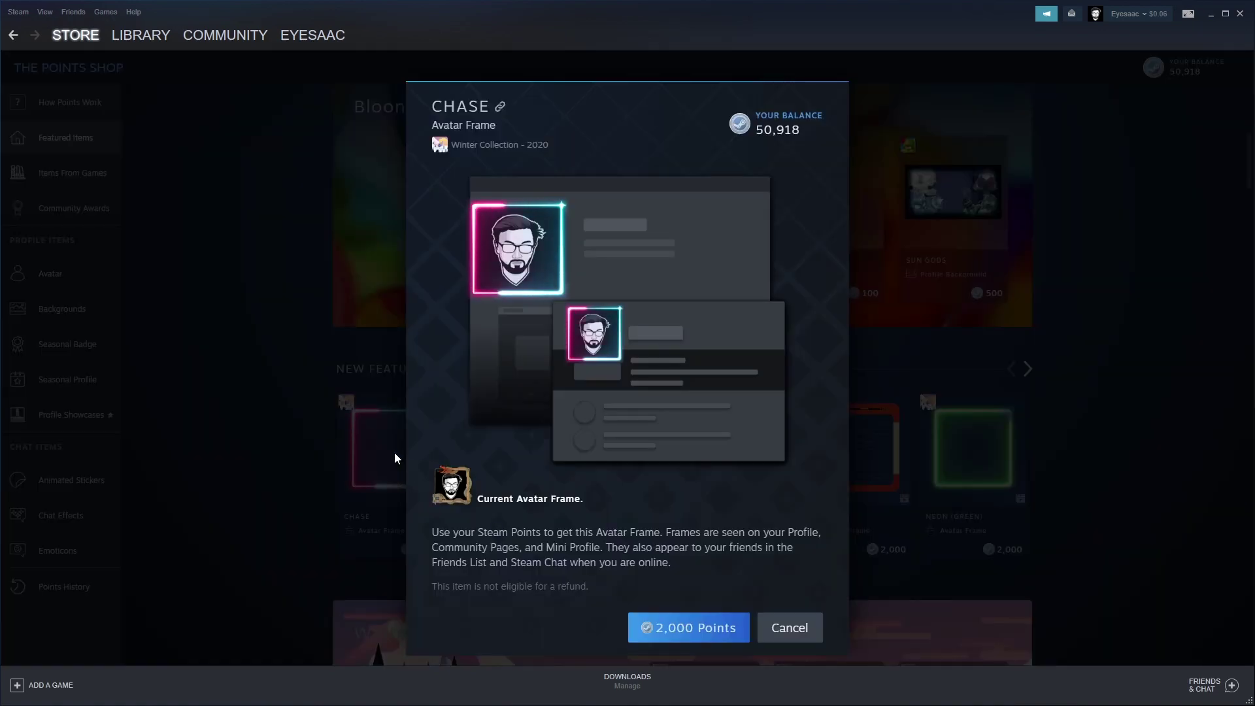
{"action": "left_click", "coordinate": [694, 629]}
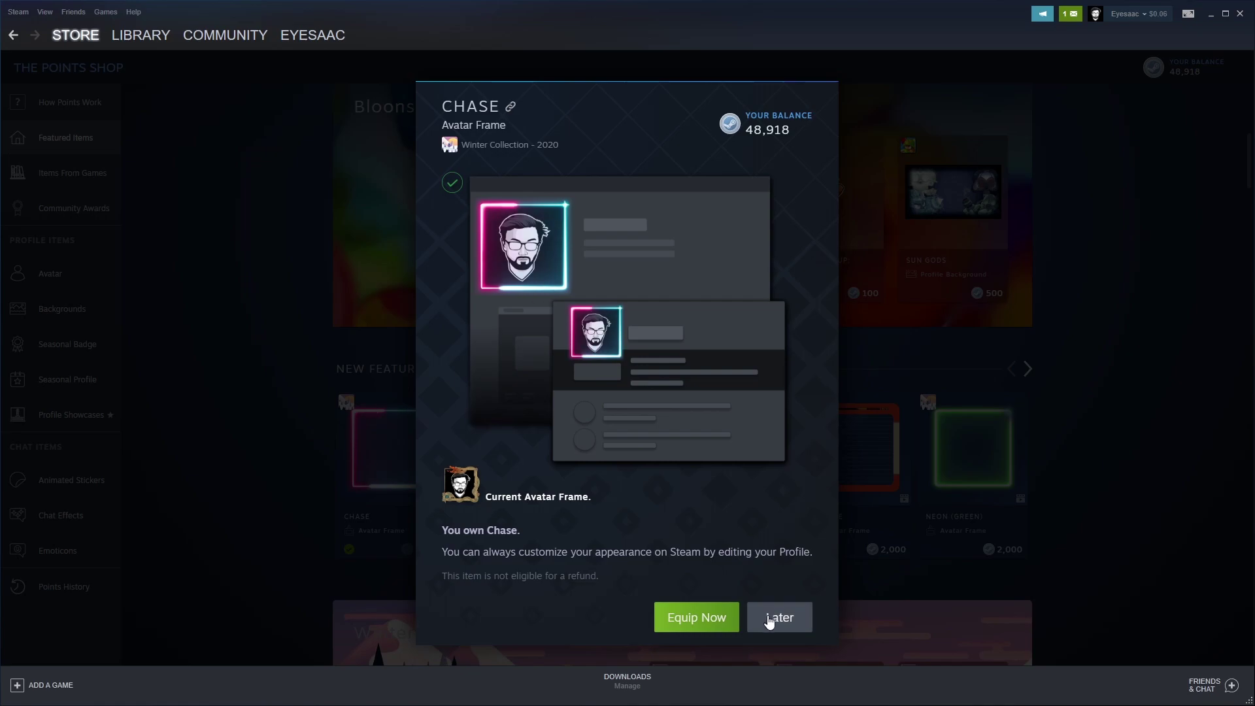
{"action": "left_click", "coordinate": [727, 616]}
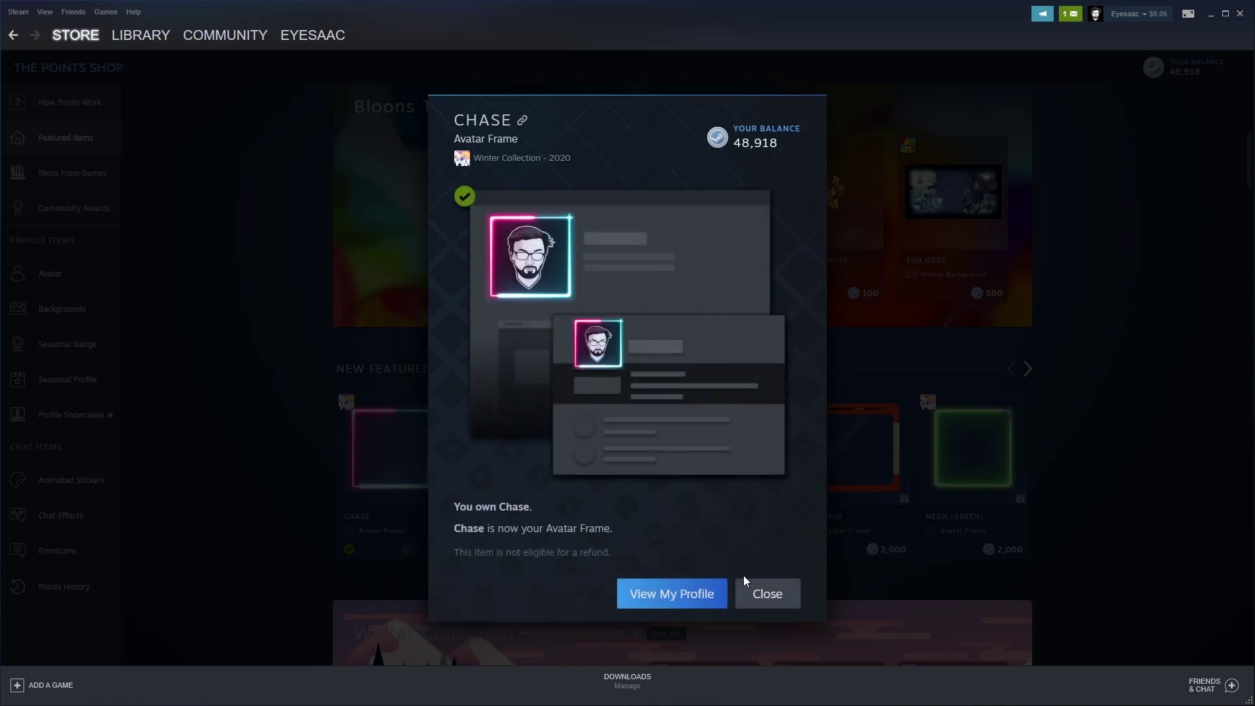
{"action": "left_click", "coordinate": [762, 596]}
{"action": "scroll", "coordinate": [1097, 396], "scroll_direction": "down", "scroll_amount": 4}
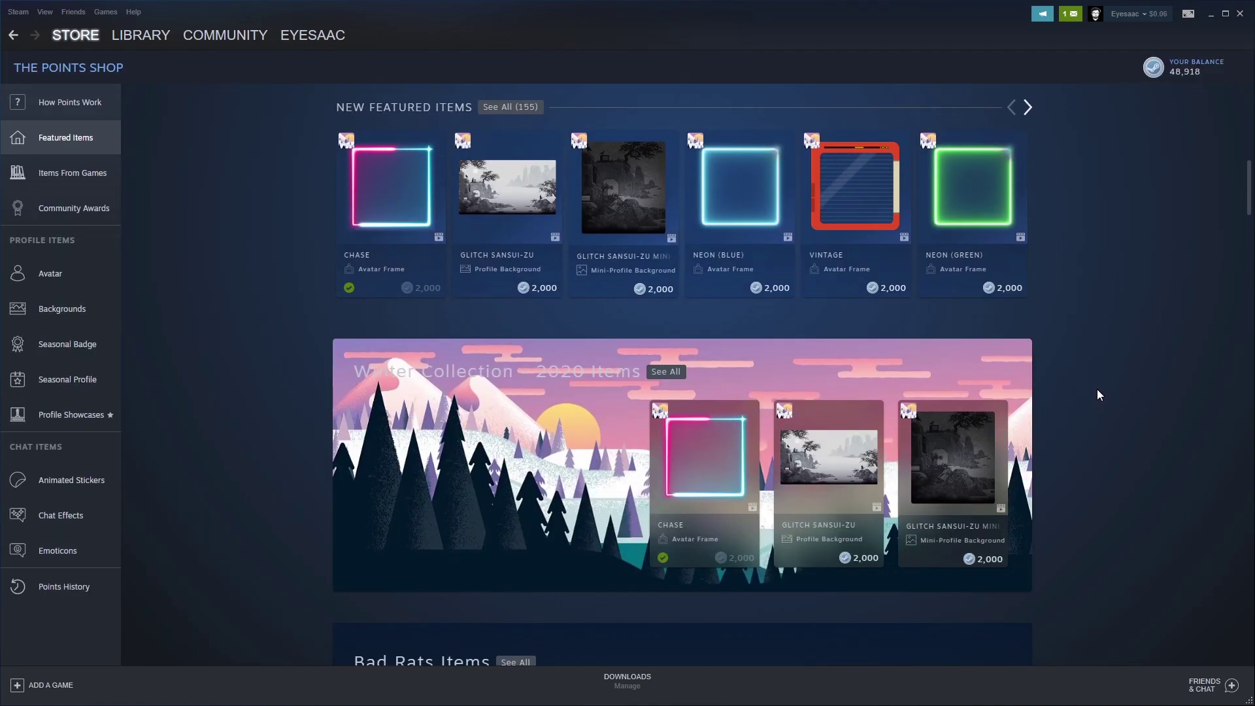
{"action": "scroll", "coordinate": [1112, 379], "scroll_direction": "down", "scroll_amount": 4}
{"action": "scroll", "coordinate": [1057, 387], "scroll_direction": "down", "scroll_amount": 5}
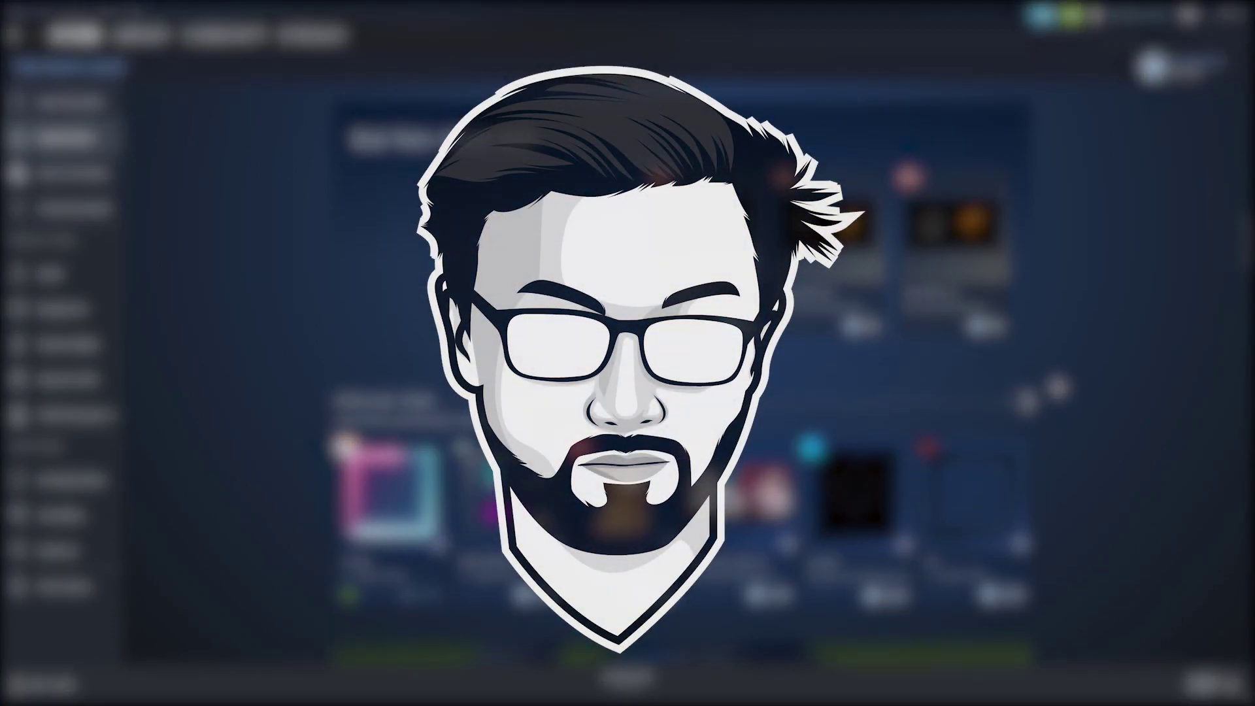